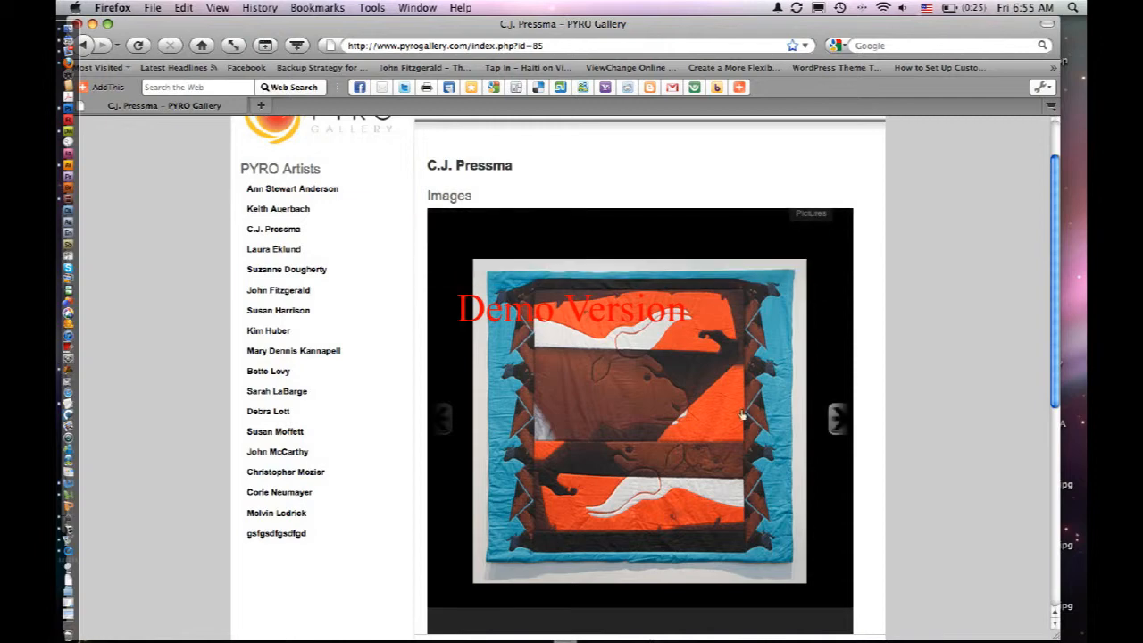
Review the artist's page on the PYRO Gallery site, including the image gallery, biography and exhibitions list
scroll(743, 414, "down", 6)
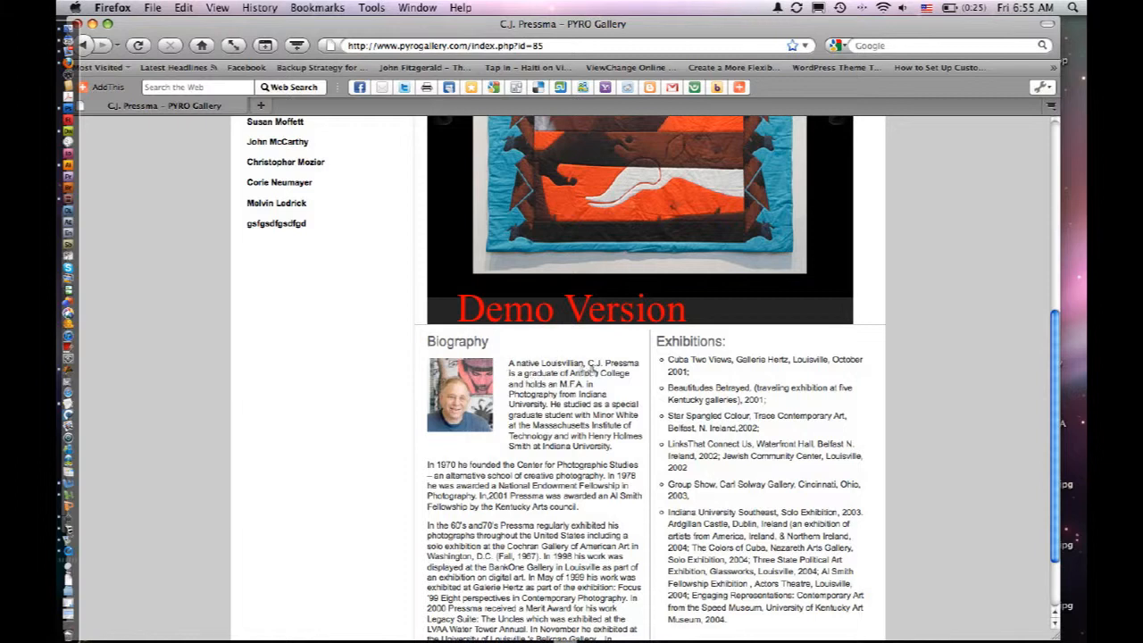
scroll(576, 494, "down", 3)
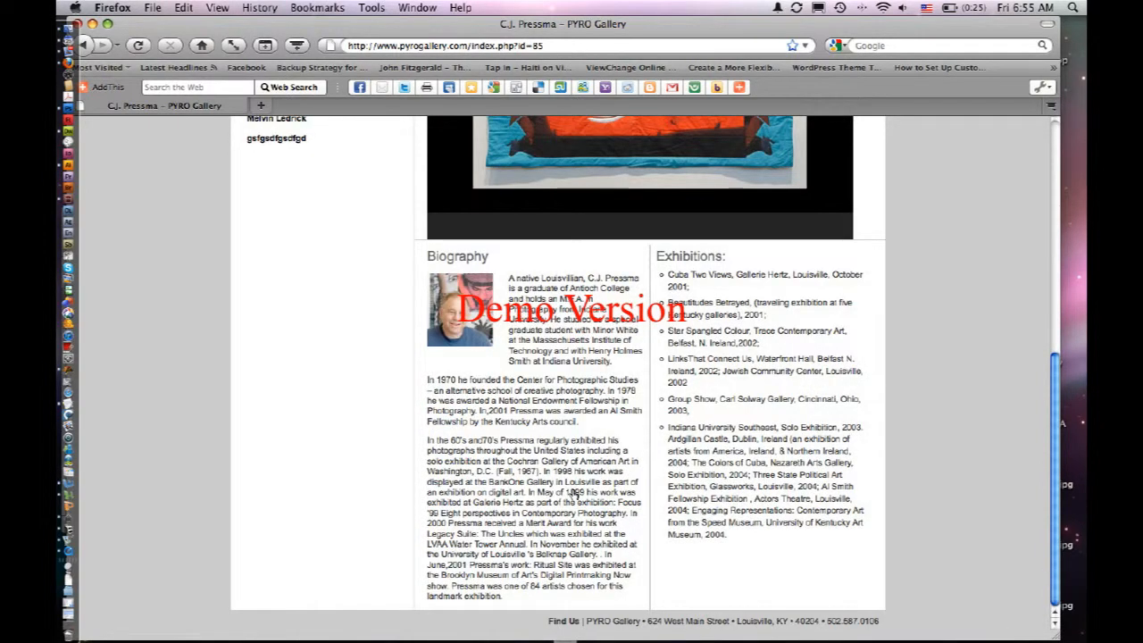
scroll(572, 490, "up", 4)
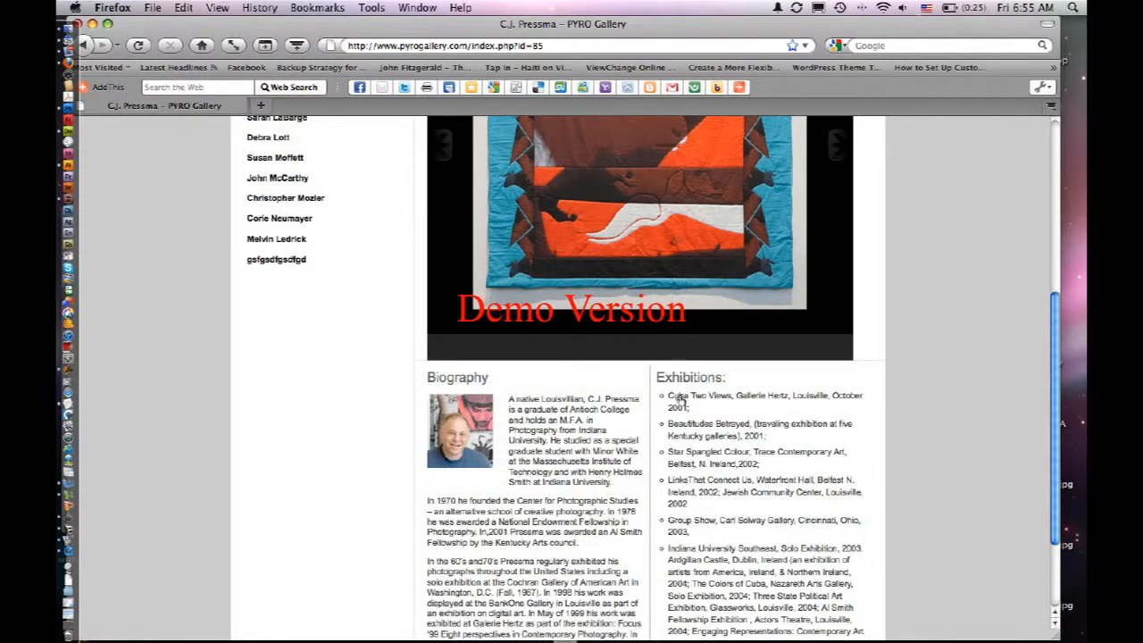
scroll(681, 399, "down", 2)
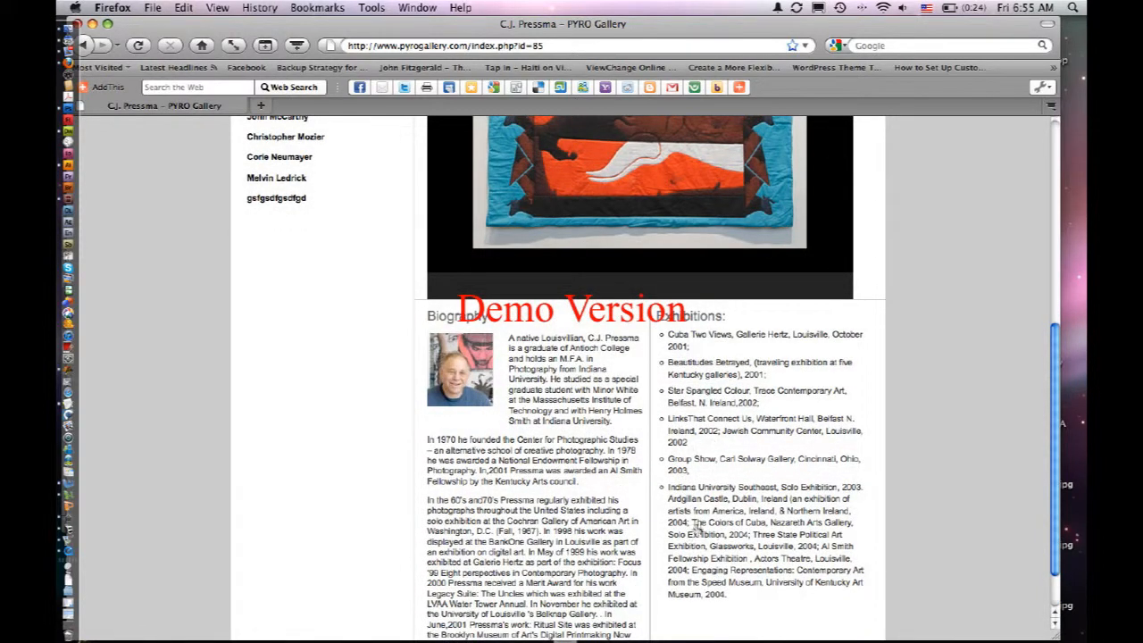
scroll(714, 534, "down", 2)
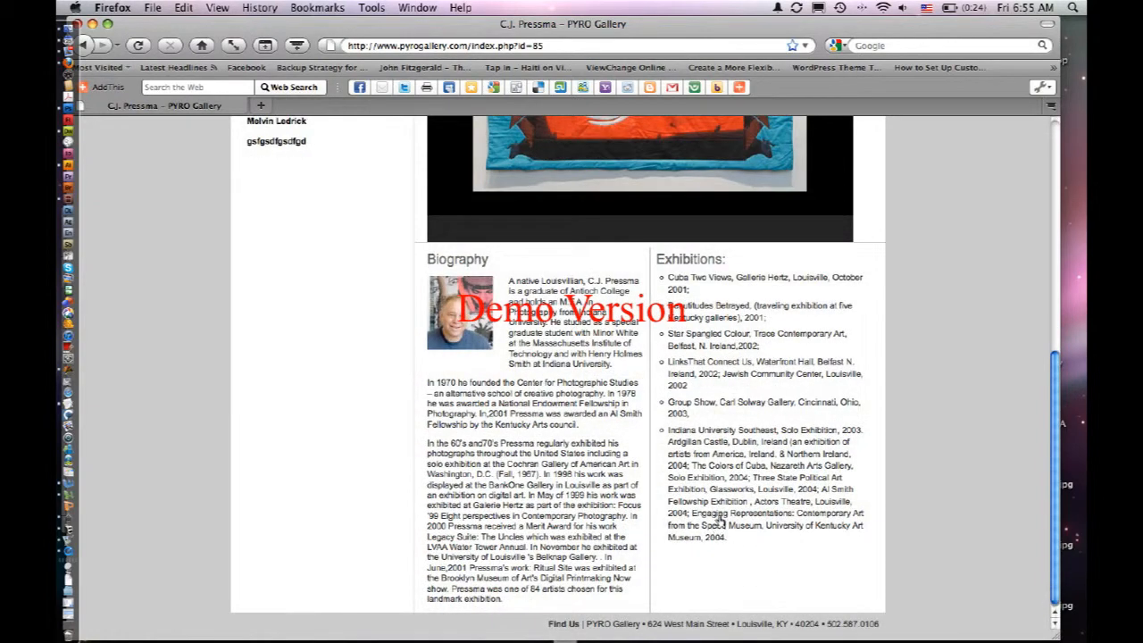
scroll(716, 527, "up", 1)
scroll(720, 520, "down", 1)
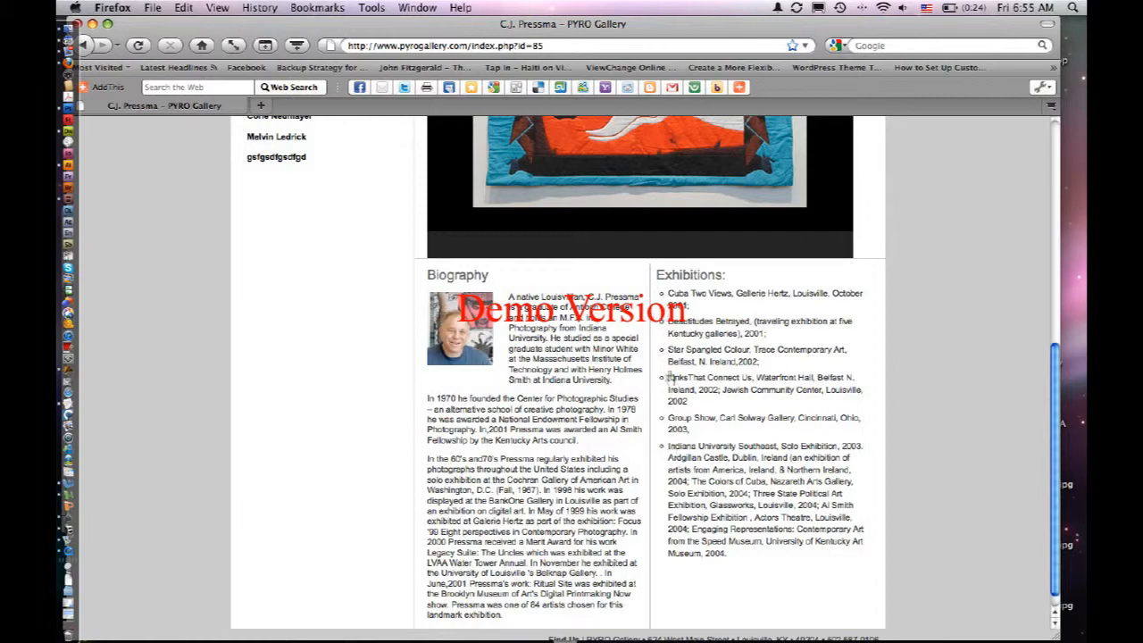
scroll(670, 390, "up", 2)
scroll(665, 393, "down", 1)
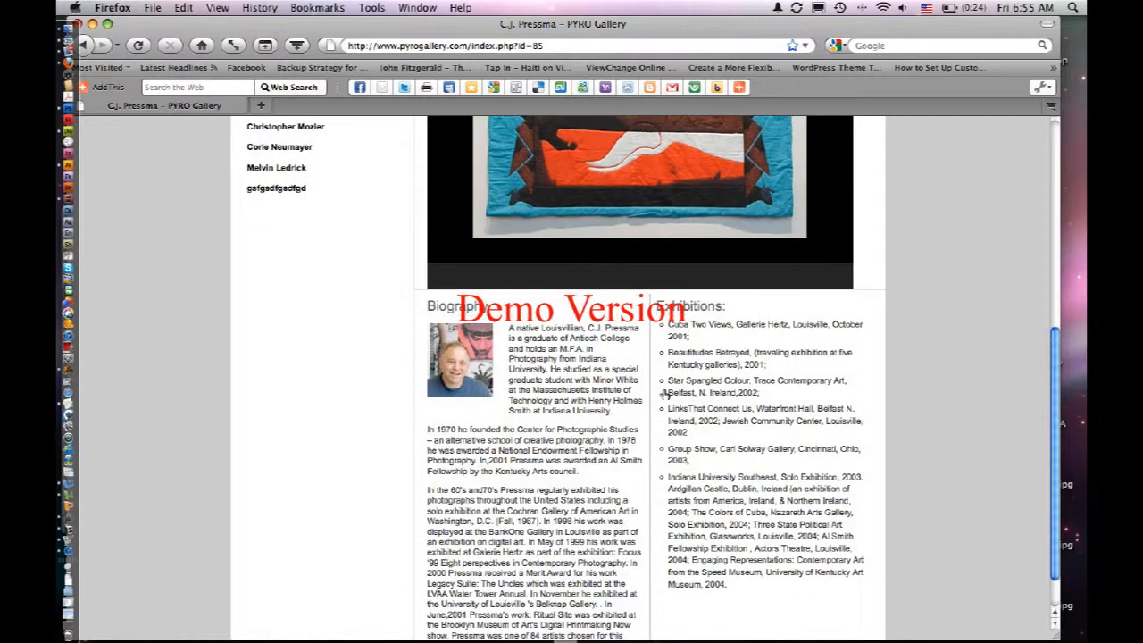
scroll(665, 393, "up", 5)
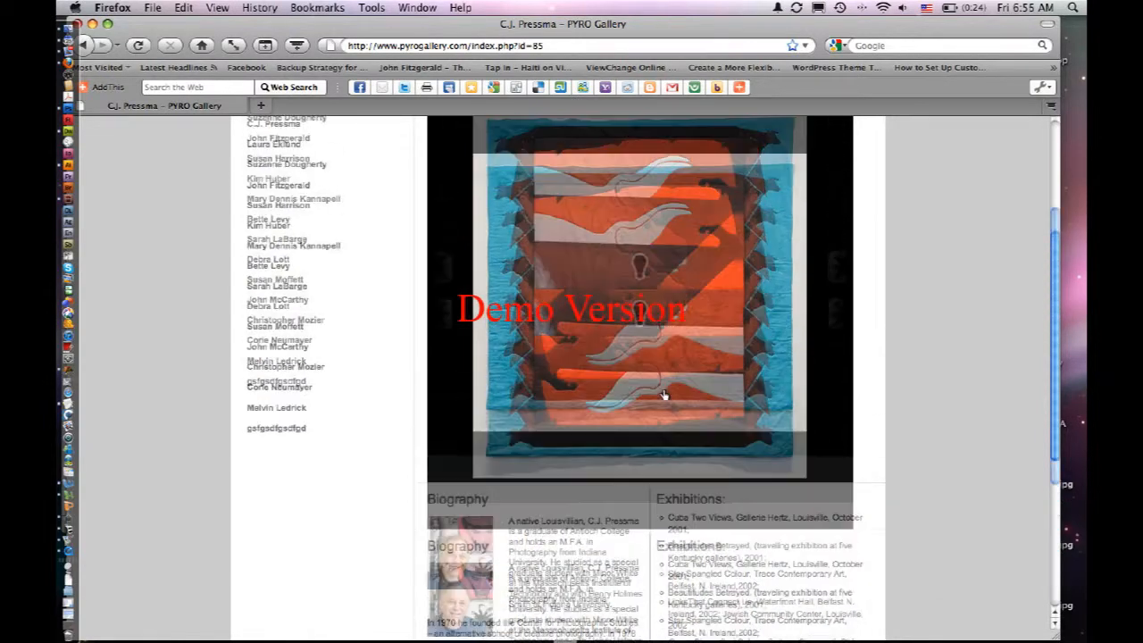
scroll(664, 394, "up", 1)
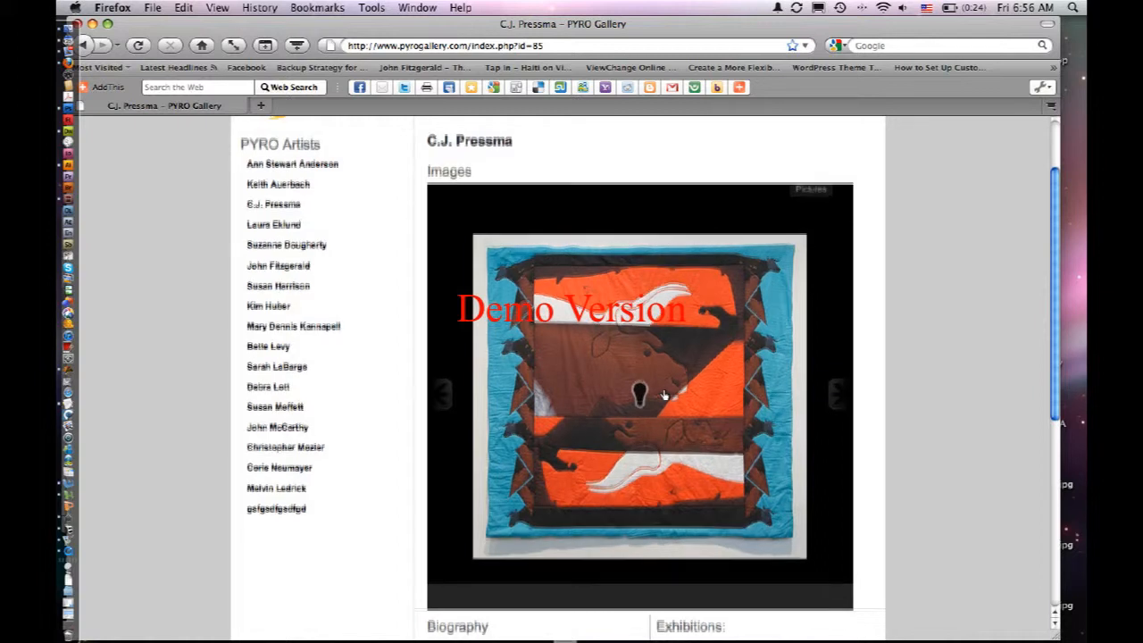
scroll(664, 394, "up", 2)
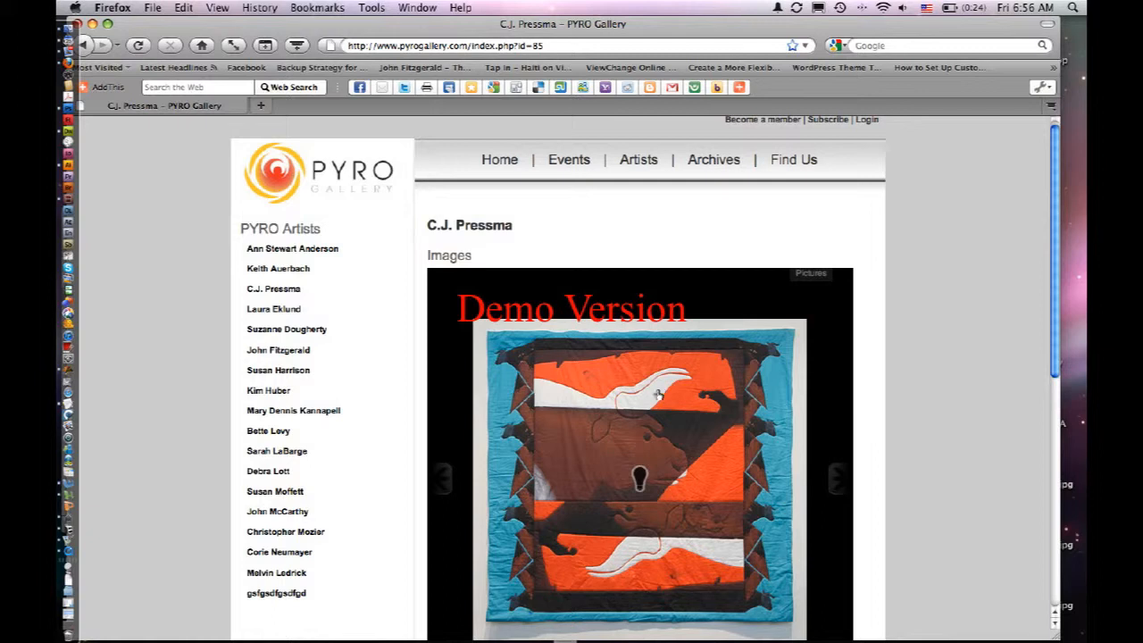
scroll(437, 373, "down", 1)
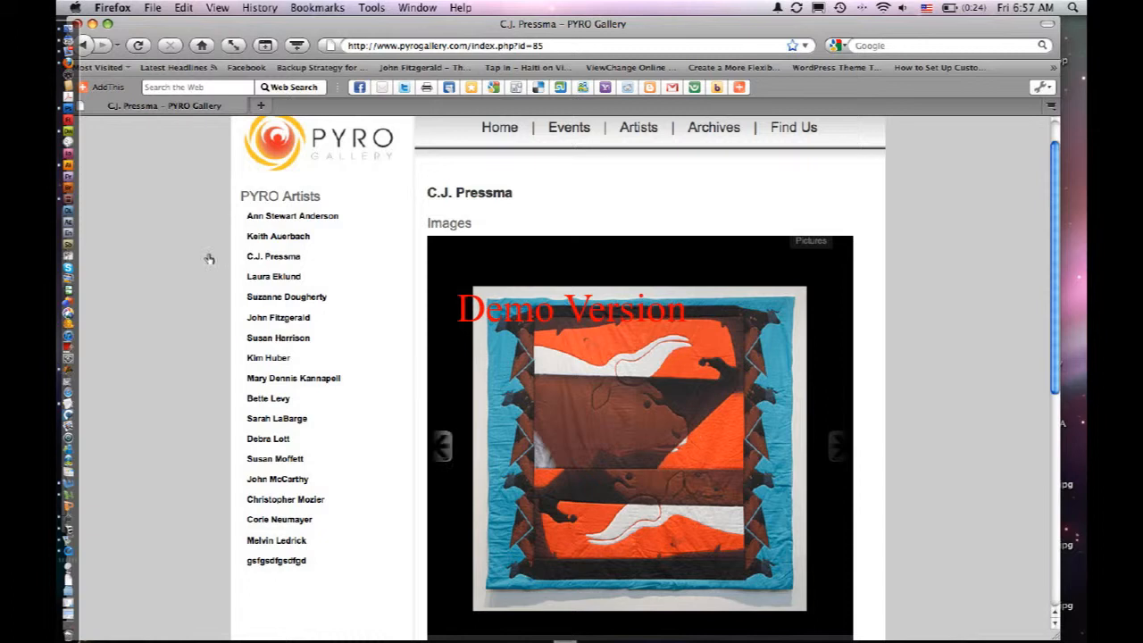
Bring up Photoshop, switch to Finder and open the PYROartistGallery folder inside the tute folder
left_click(69, 109)
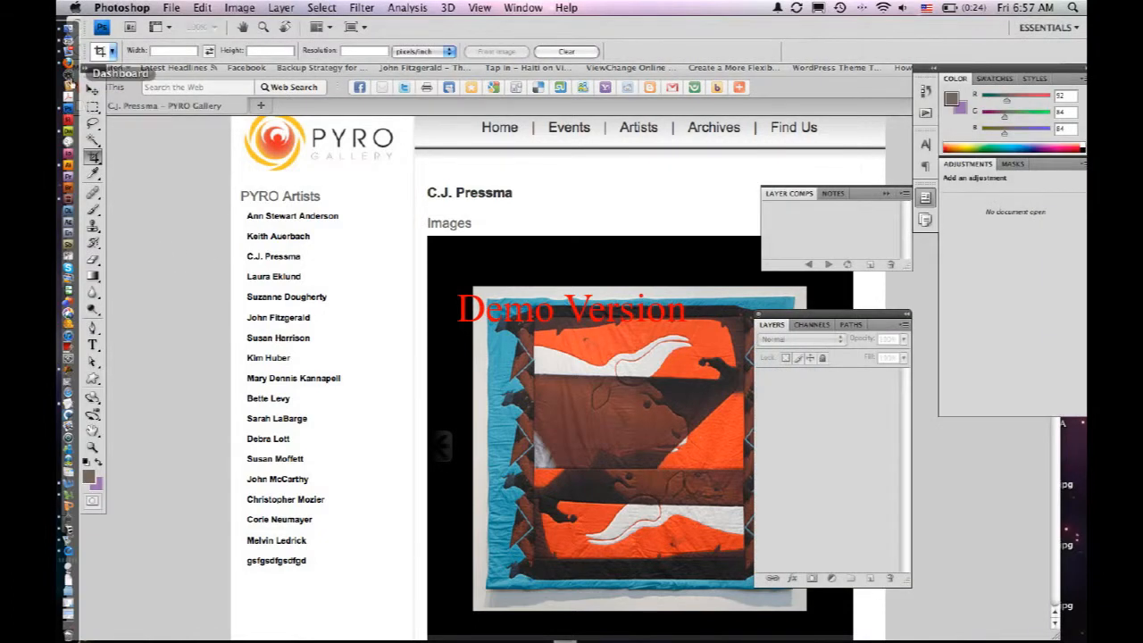
left_click(68, 32)
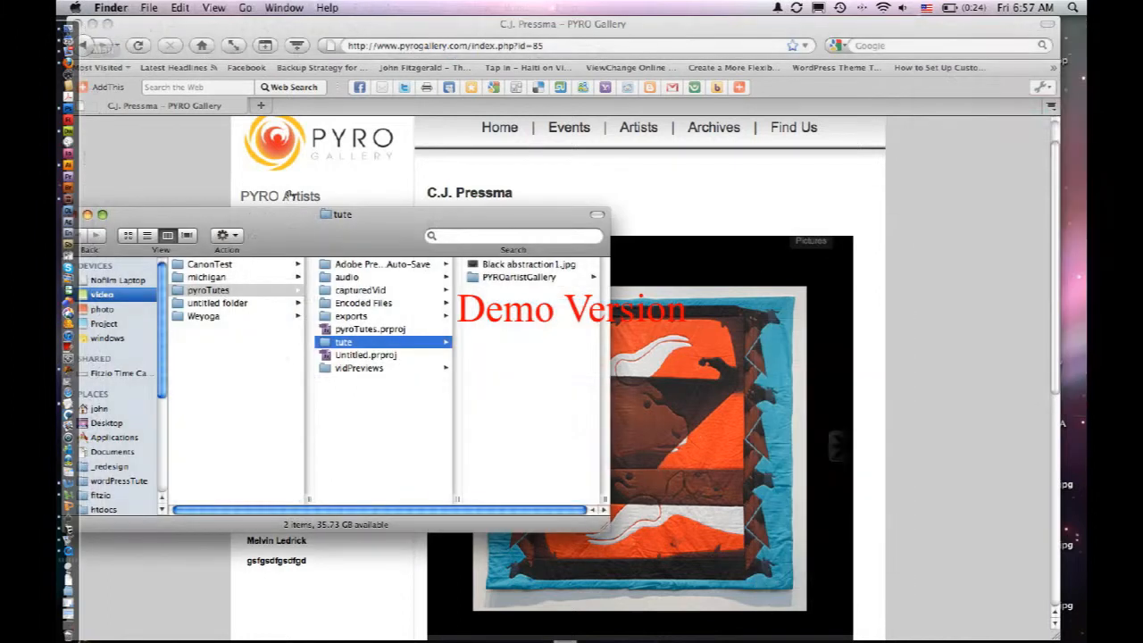
left_click_drag(302, 233, 366, 235)
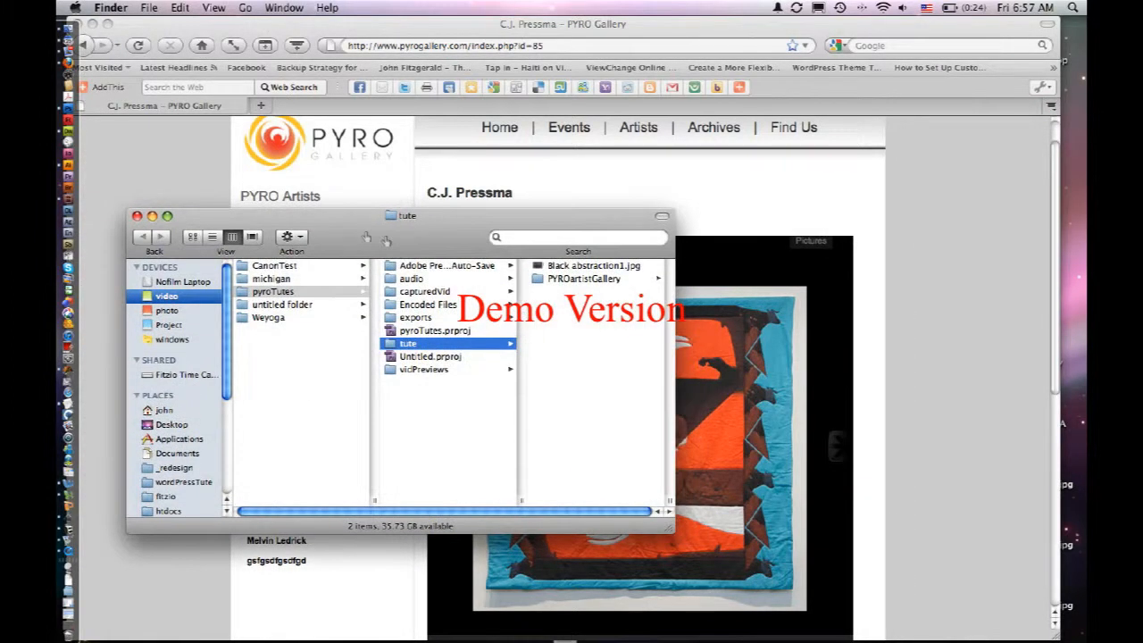
left_click(580, 278)
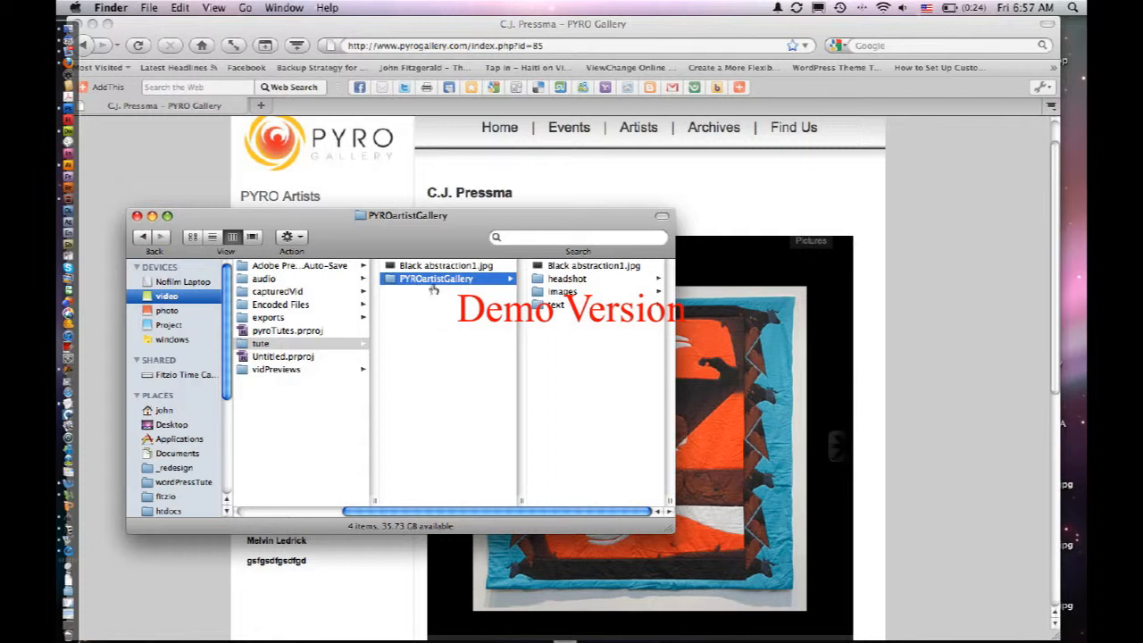
left_click(449, 301)
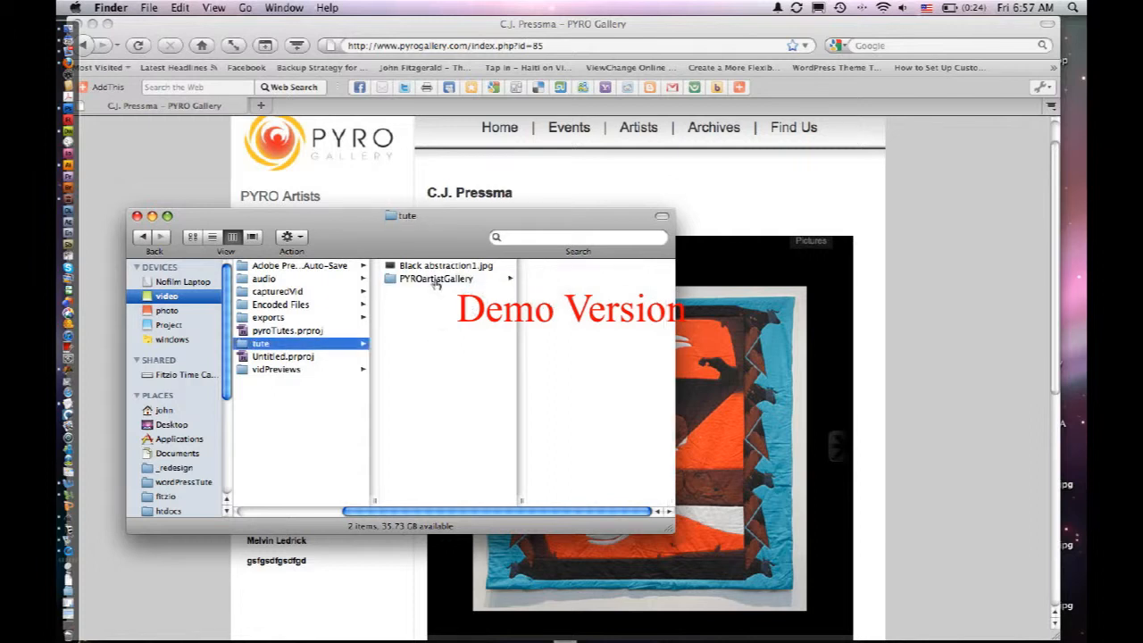
left_click(436, 280)
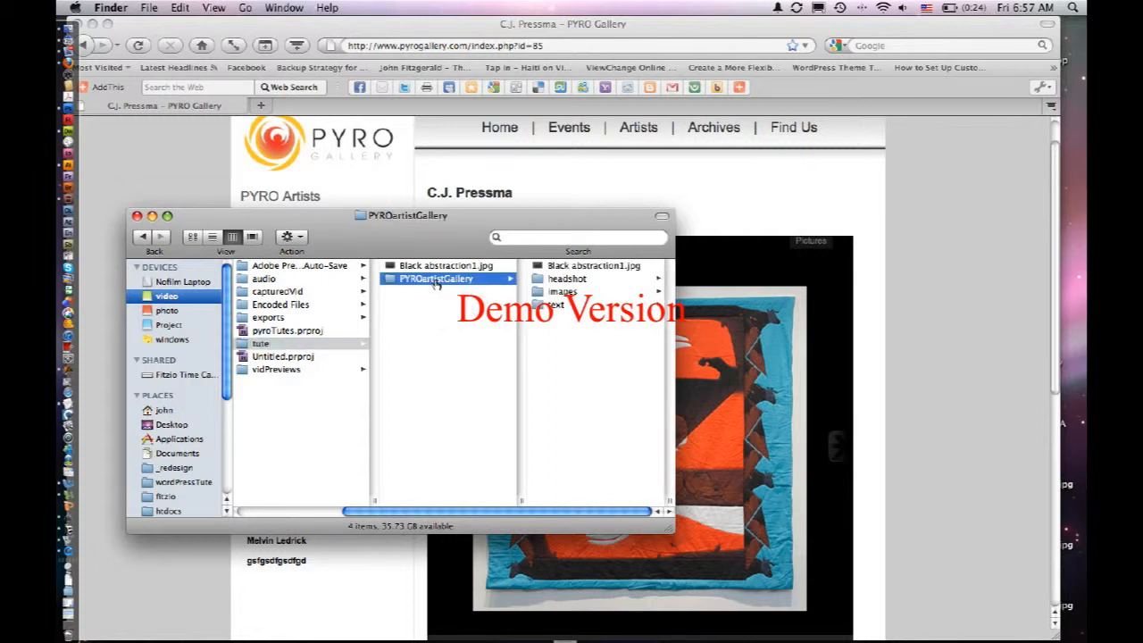
Look through the headshot and images folders, previewing Black abstraction1.jpg and black and yellow squibbles.jpg with their pixel dimensions
left_click(537, 279)
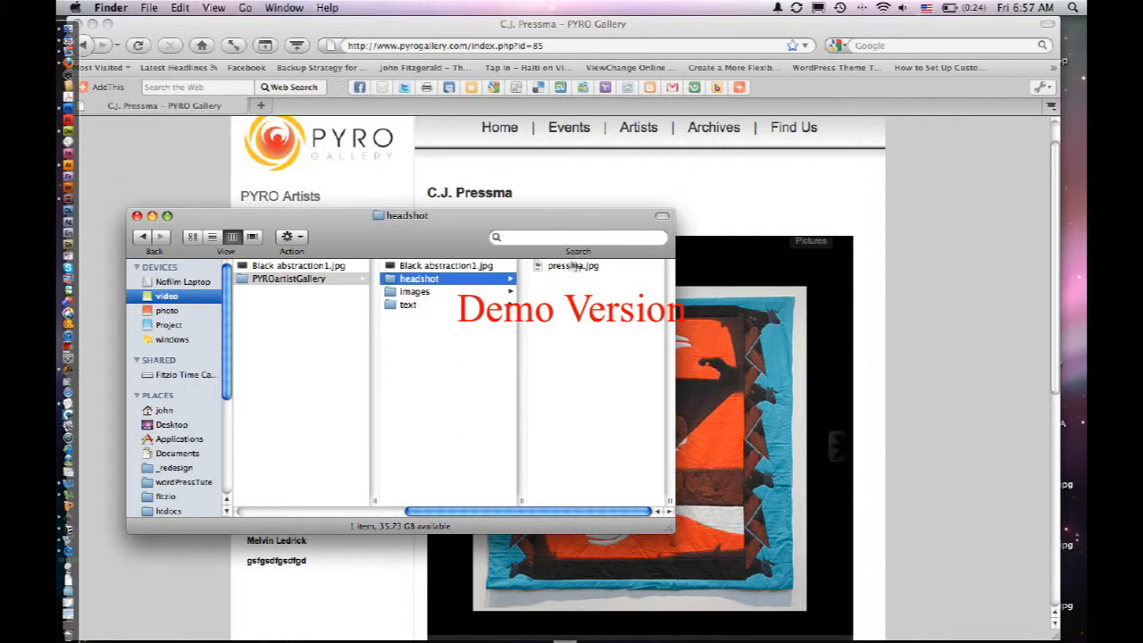
left_click(416, 293)
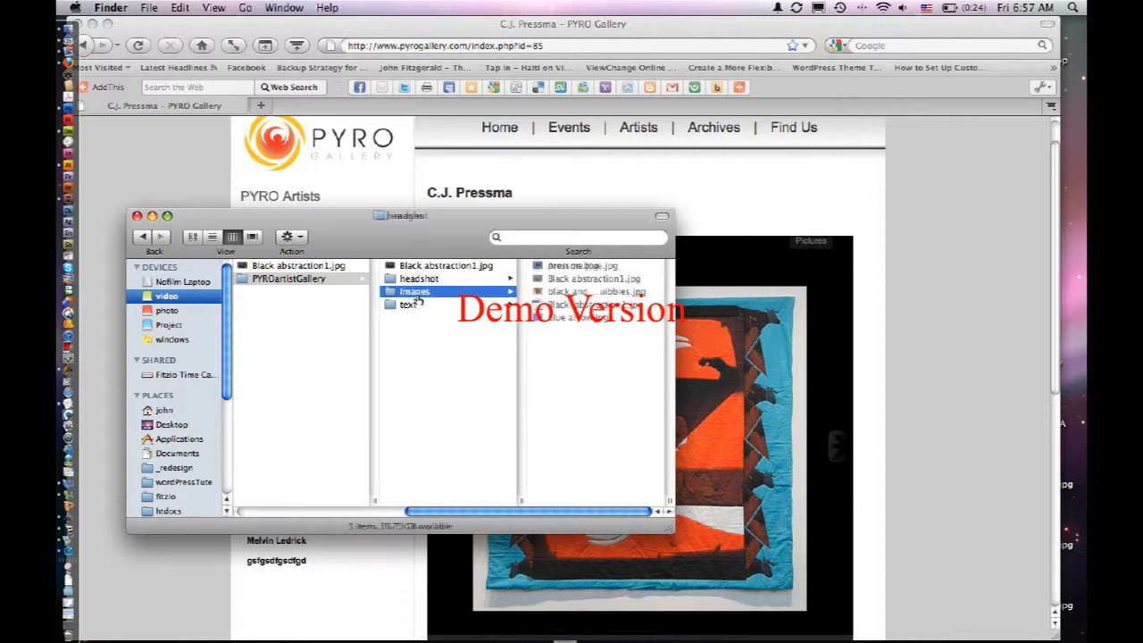
left_click(561, 278)
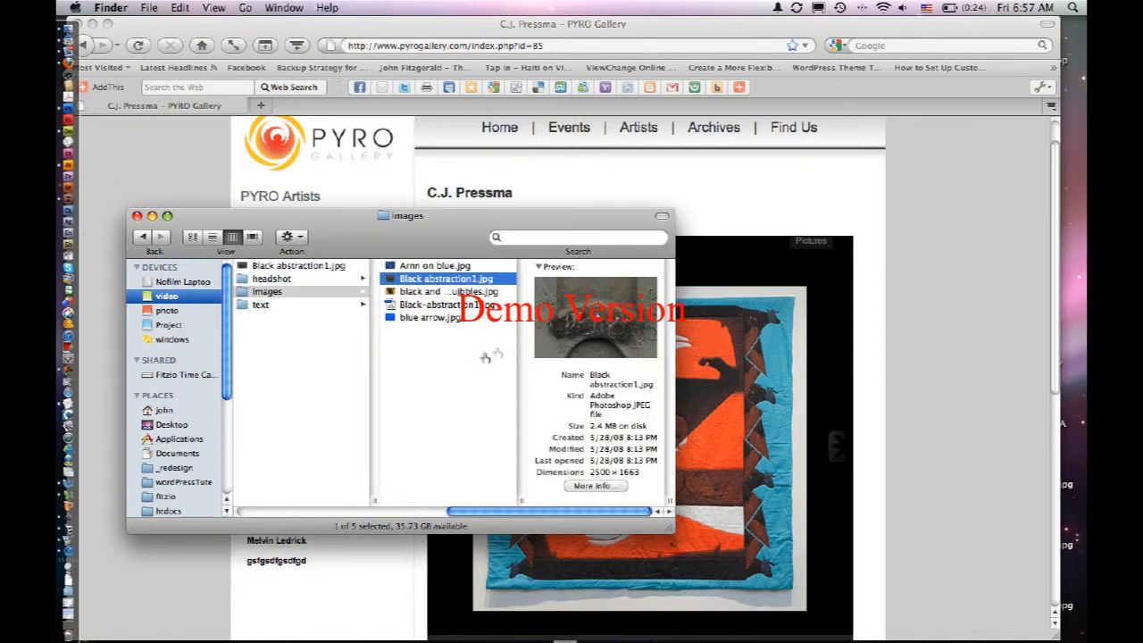
left_click(433, 293)
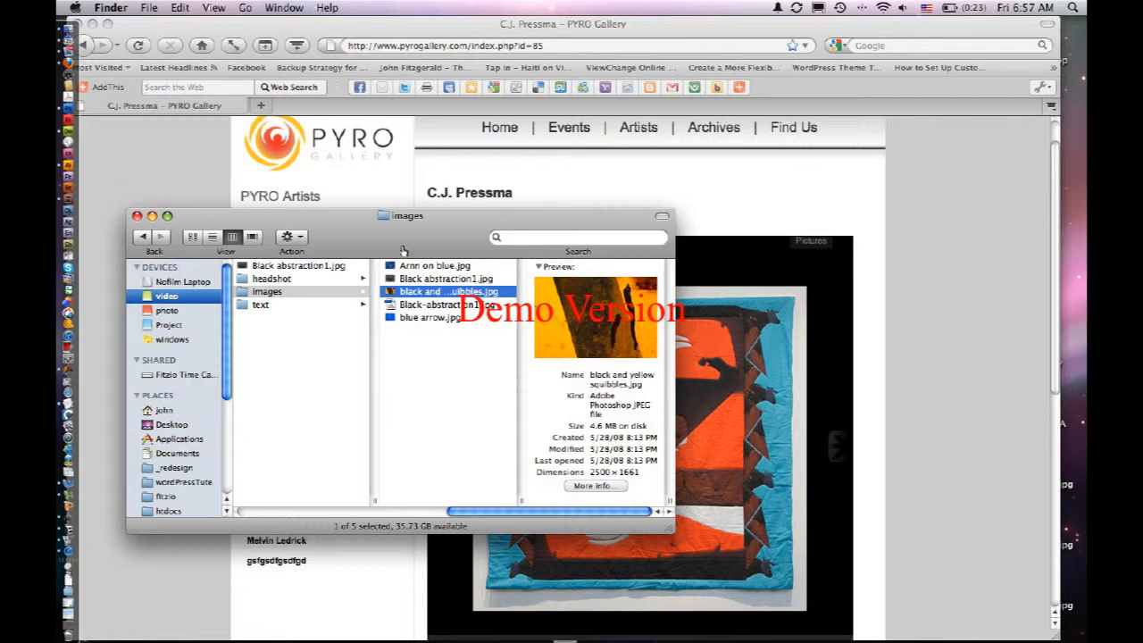
left_click(422, 345)
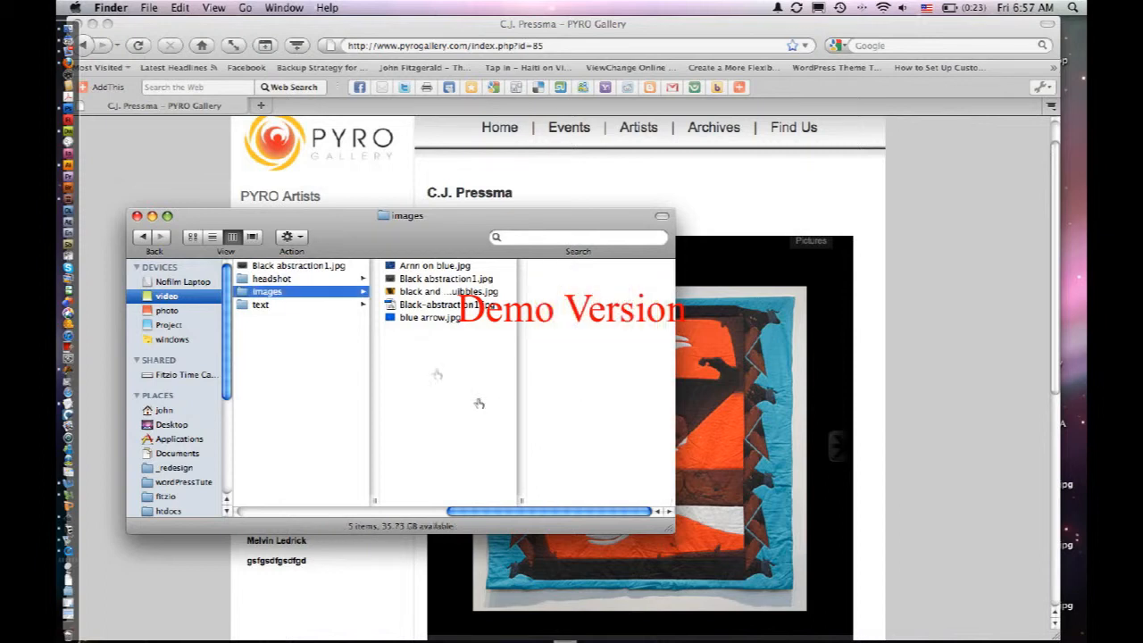
left_click(404, 297)
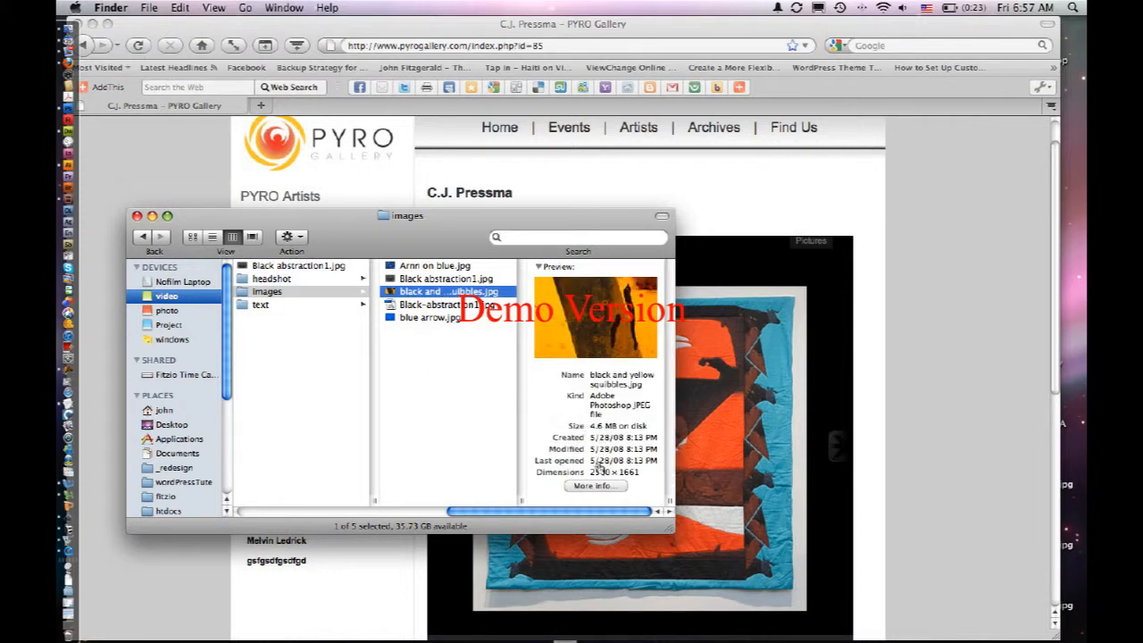
Open all five pictures from the images folder in Photoshop, converting mismatched color profiles to the working space
left_click(409, 373)
left_click_drag(422, 375, 416, 268)
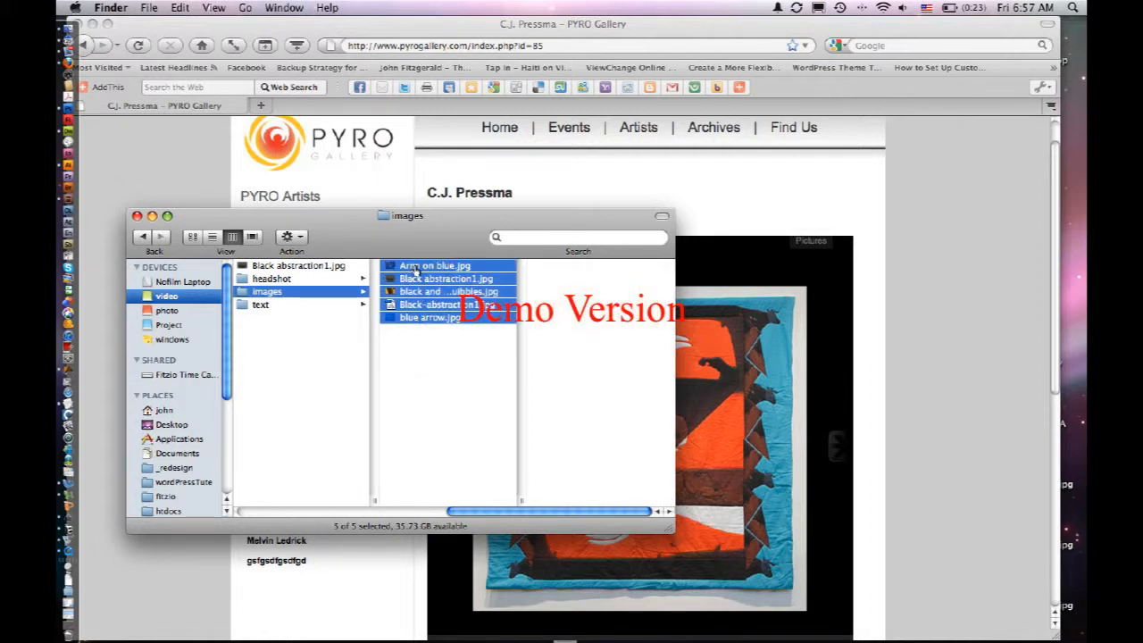
left_click_drag(390, 268, 67, 109)
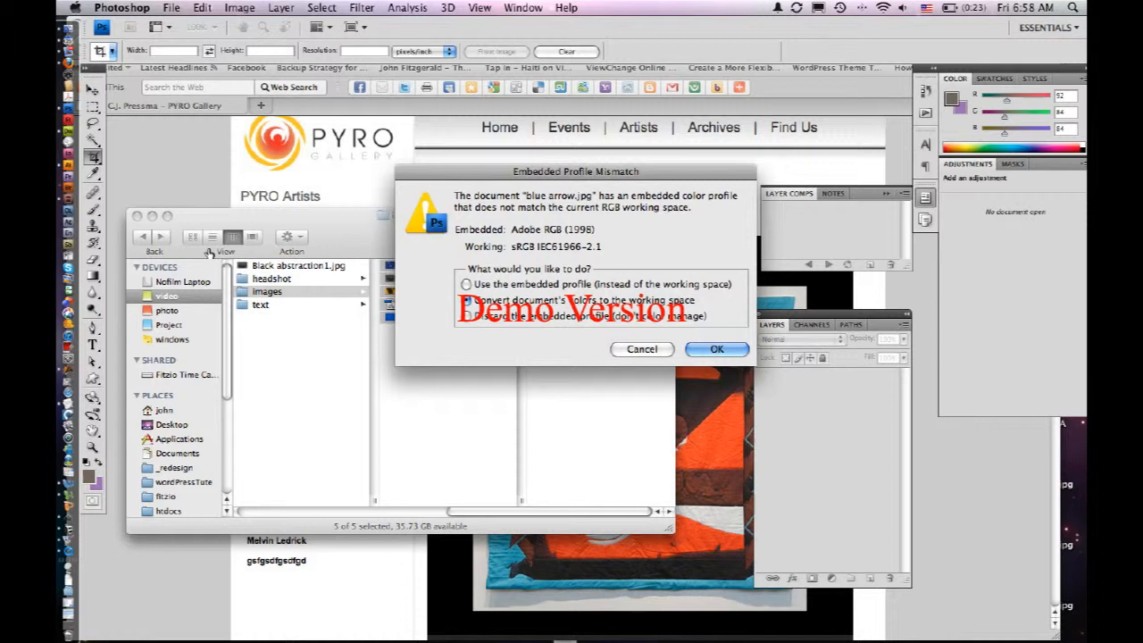
left_click(701, 349)
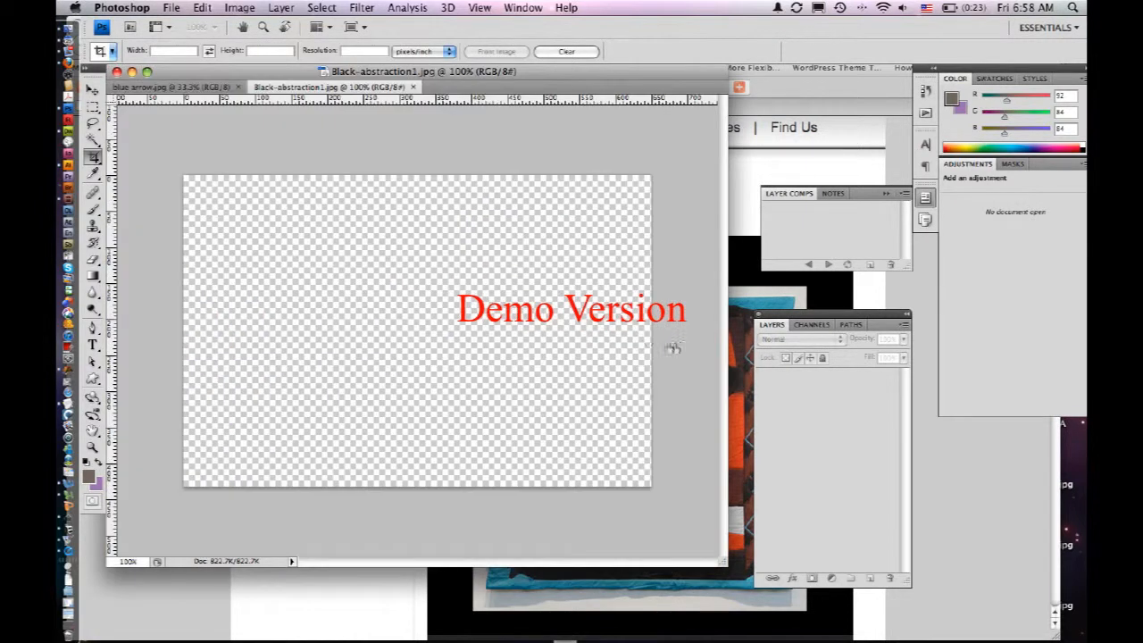
left_click(715, 349)
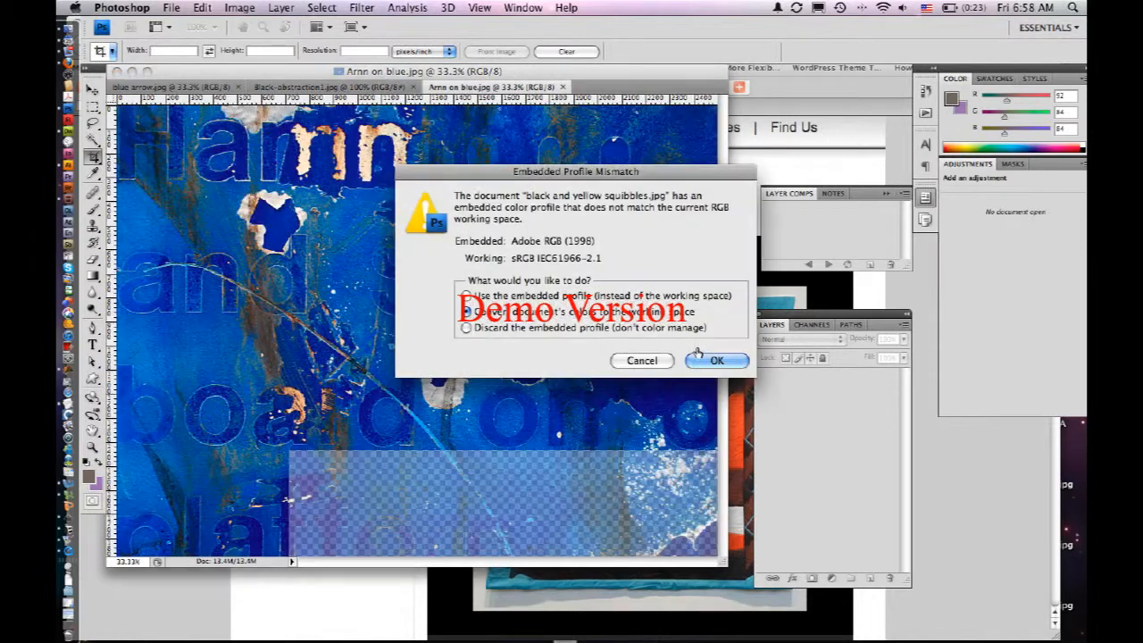
left_click(707, 360)
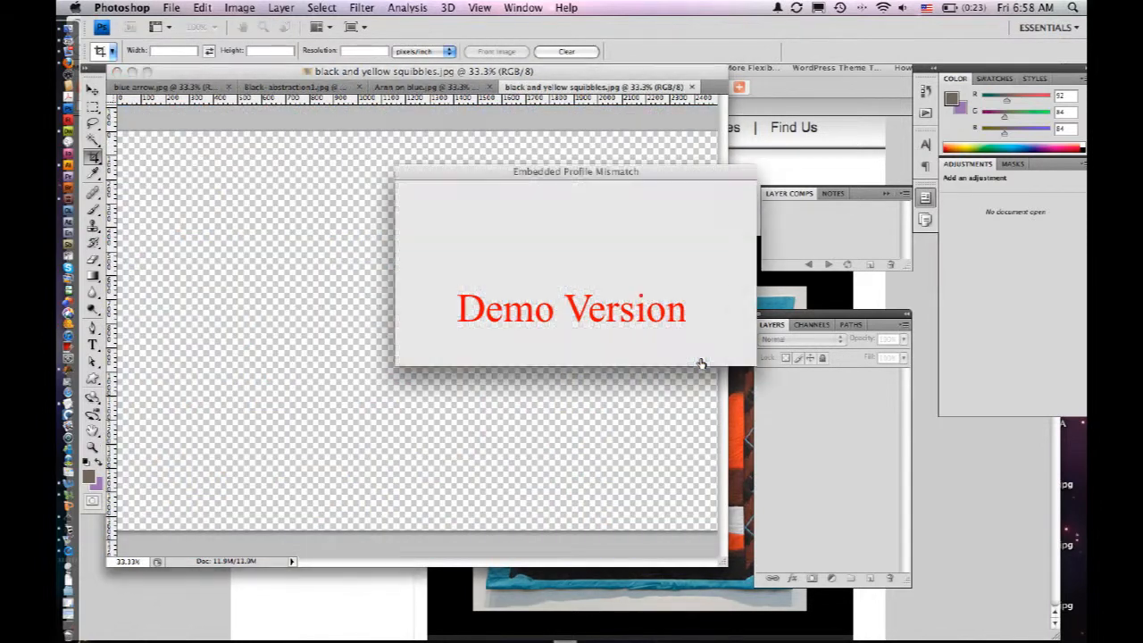
left_click(709, 351)
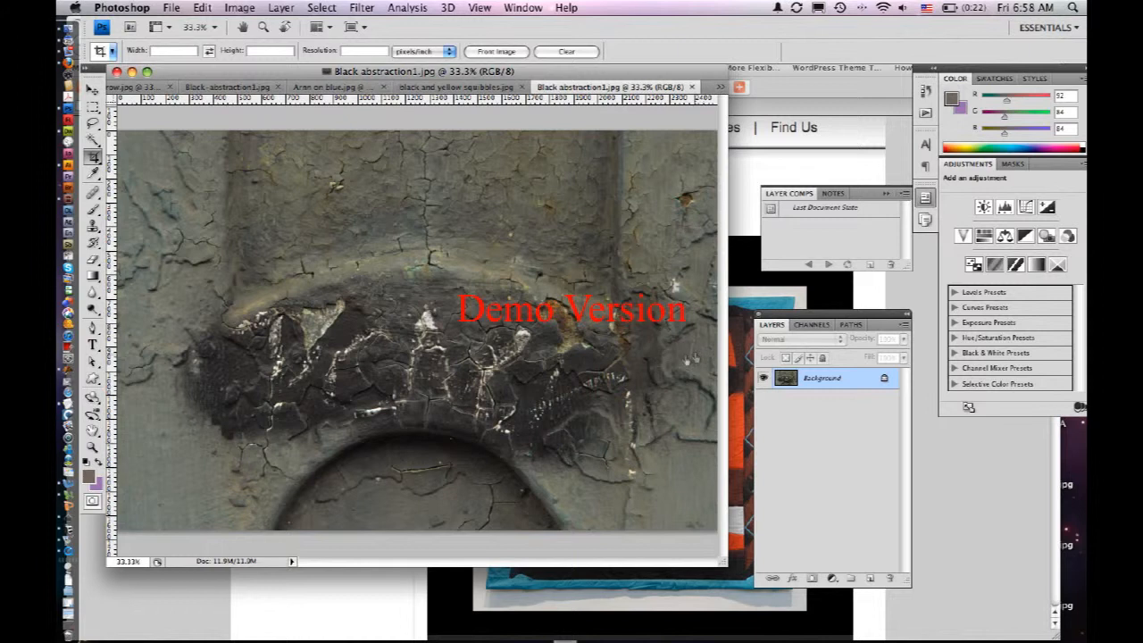
Resize Black abstraction1.jpg to a width of 650 pixels with proportions constrained
left_click_drag(246, 74, 268, 119)
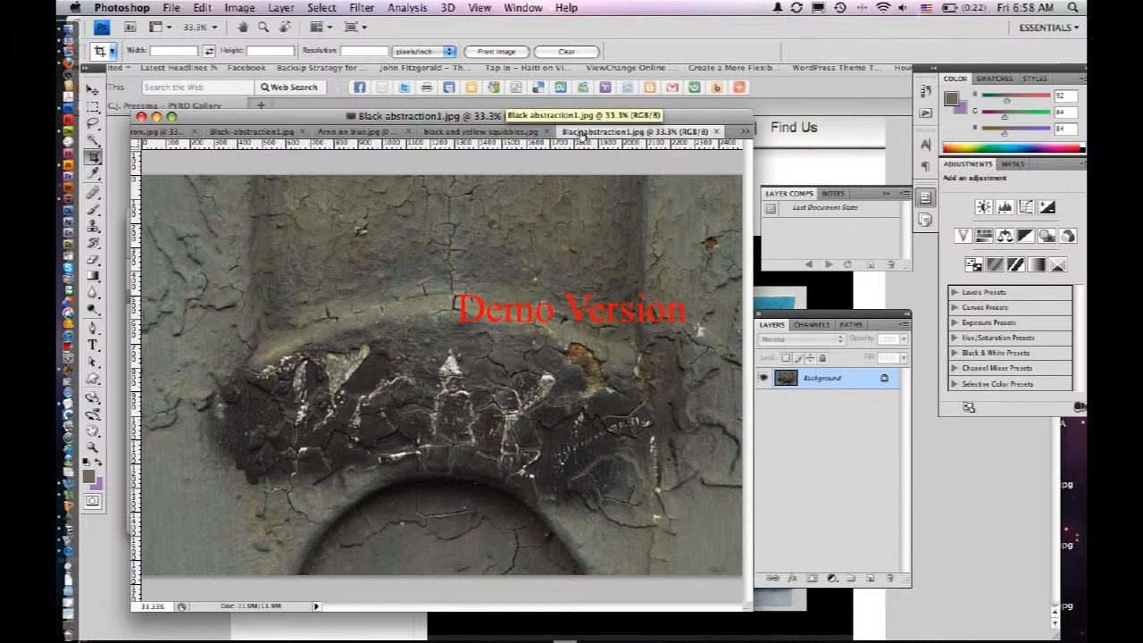
left_click(239, 8)
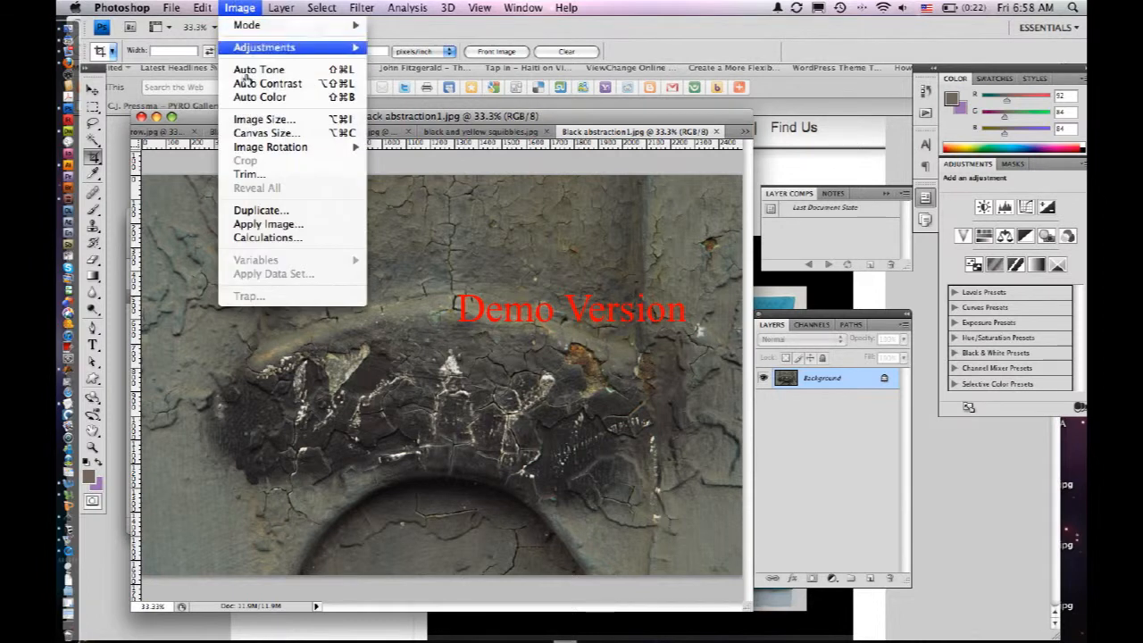
left_click(264, 119)
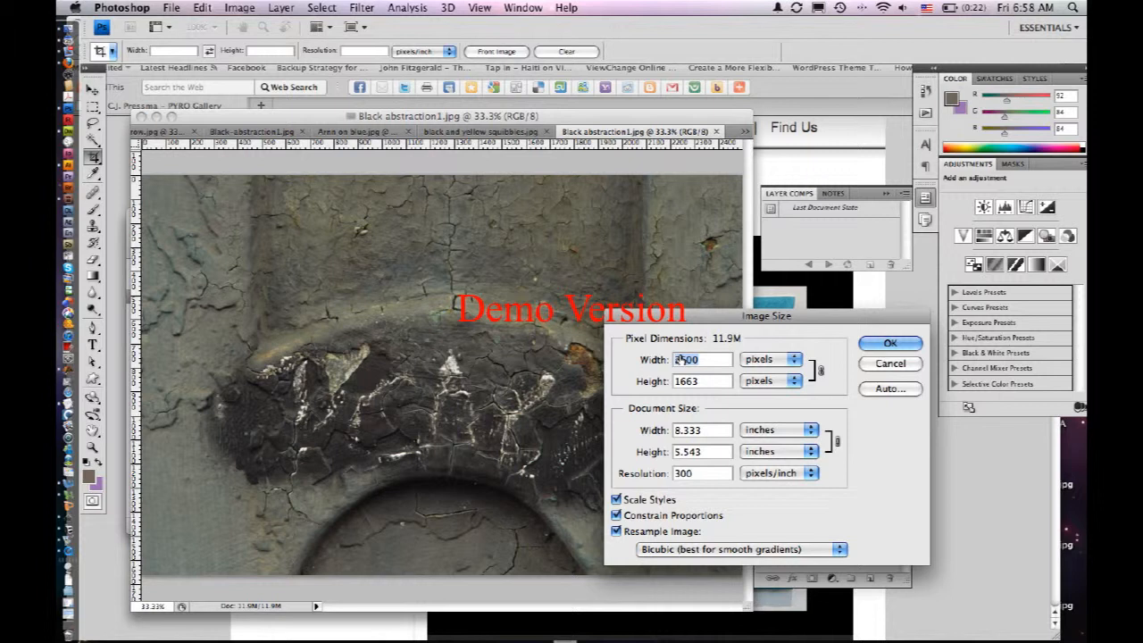
type("65")
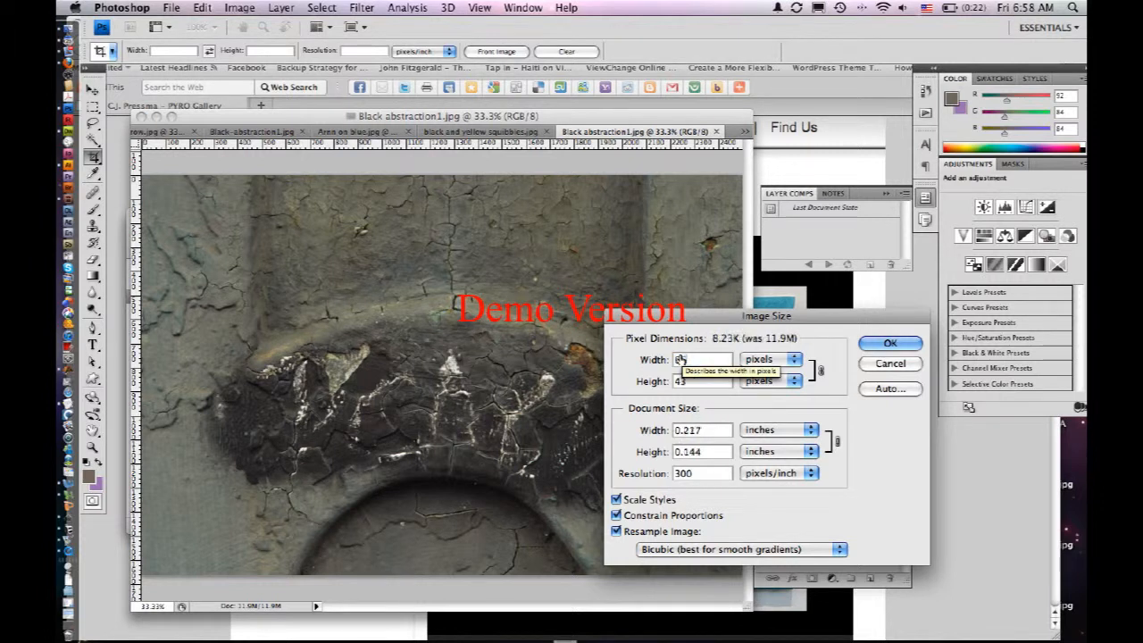
type("0")
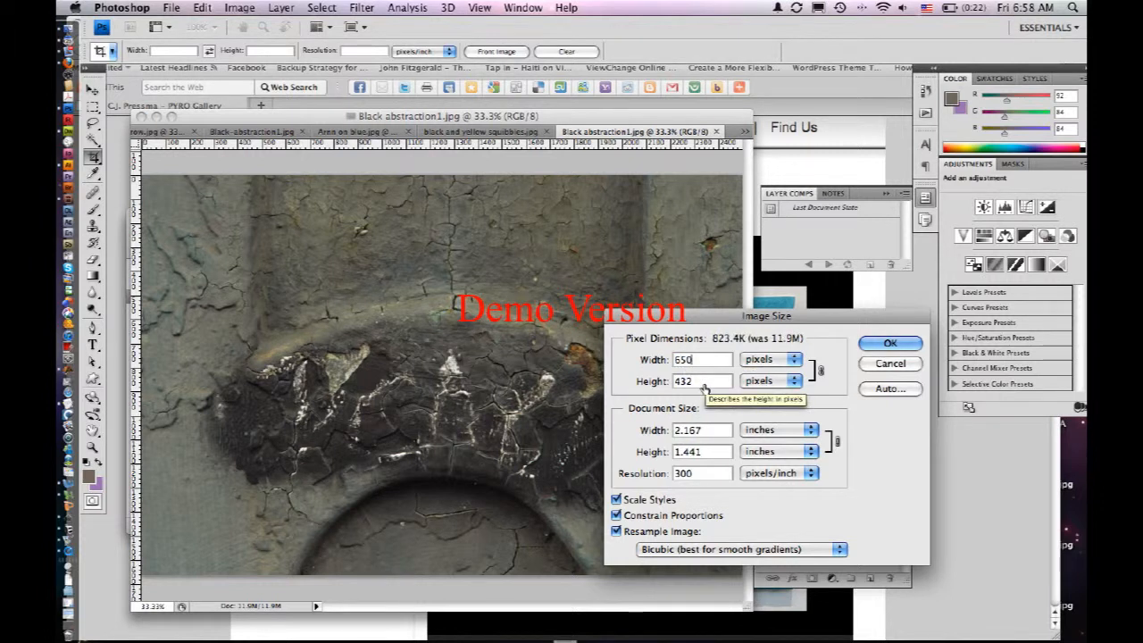
left_click(884, 343)
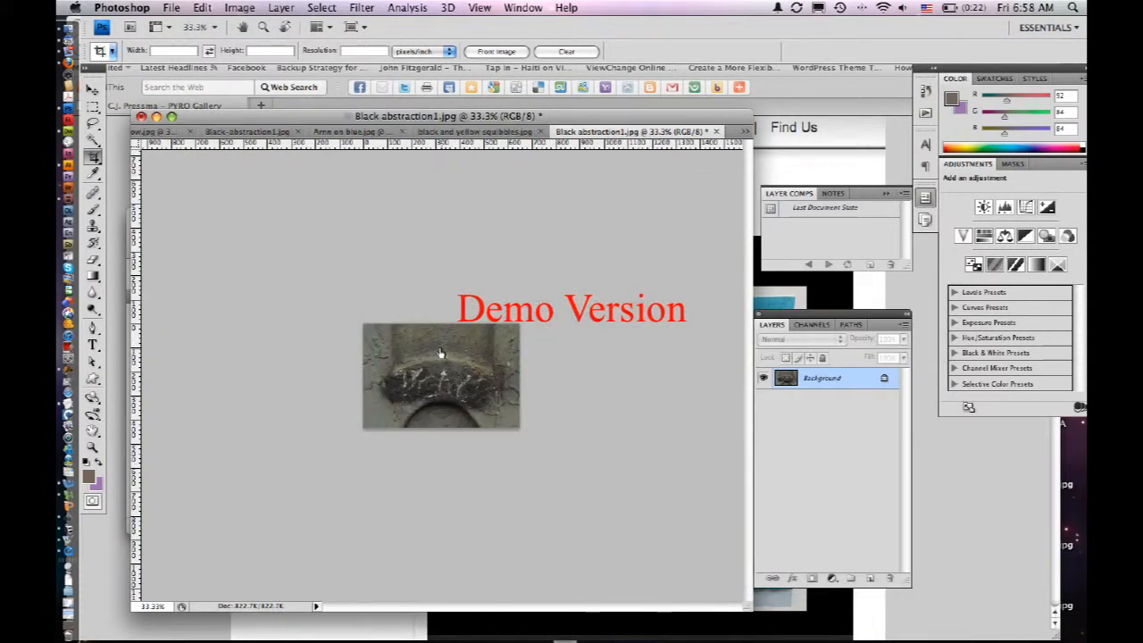
Save Black abstraction1.jpg for the web as a JPEG in a new folder named webImages inside the images folder
key("super+alt+shift+s")
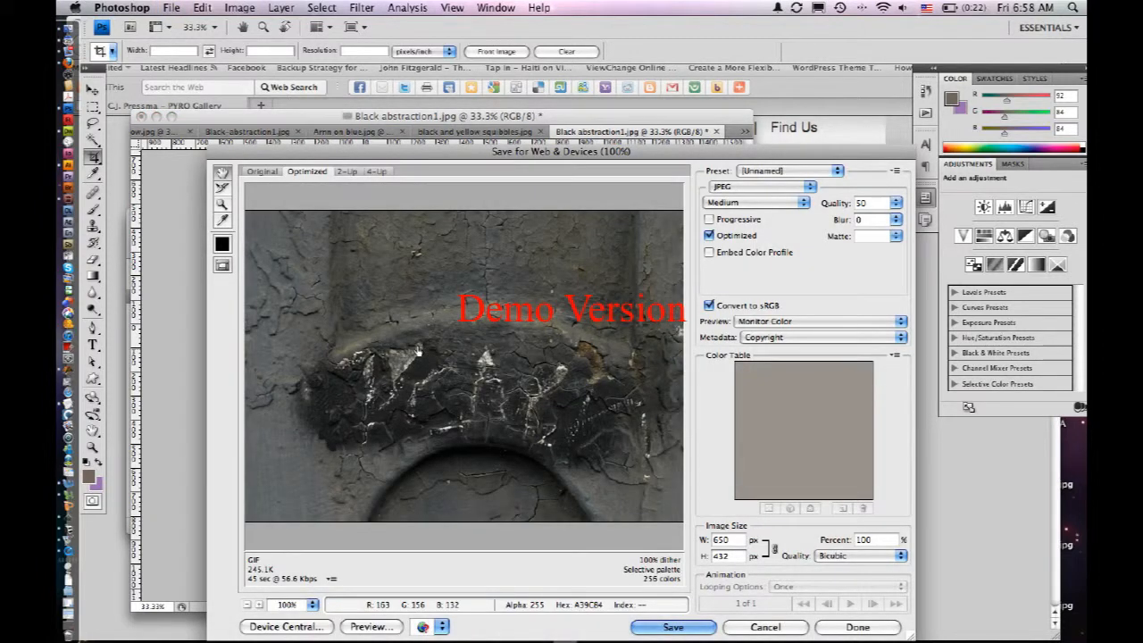
left_click_drag(447, 151, 396, 122)
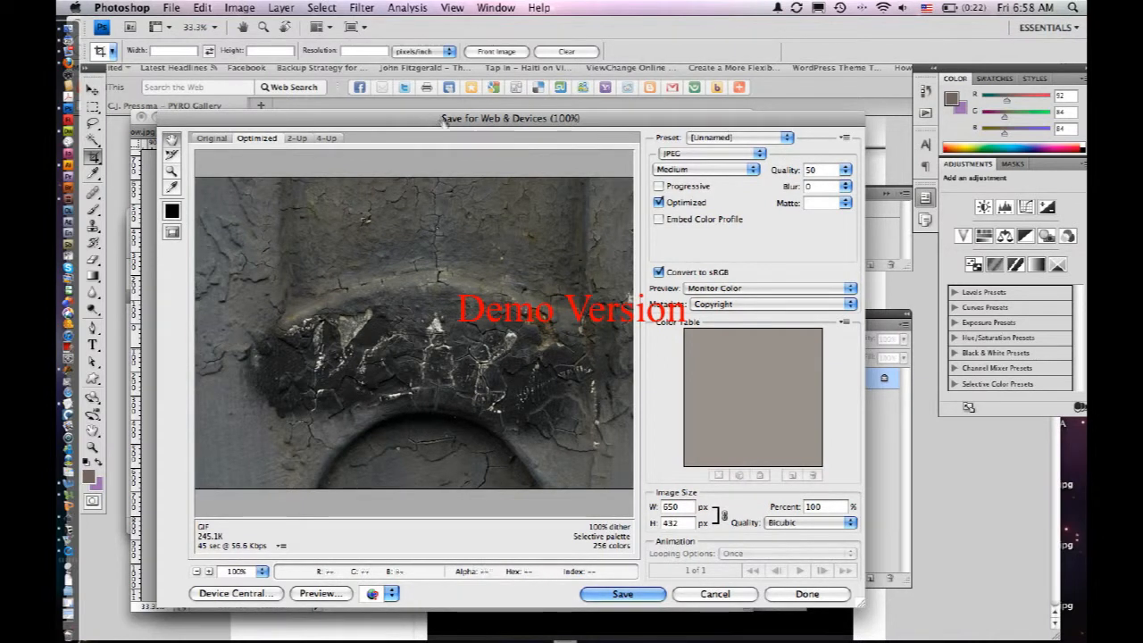
mouse_move(423, 119)
left_mouse_down()
mouse_move(444, 146)
mouse_move(436, 125)
left_mouse_up()
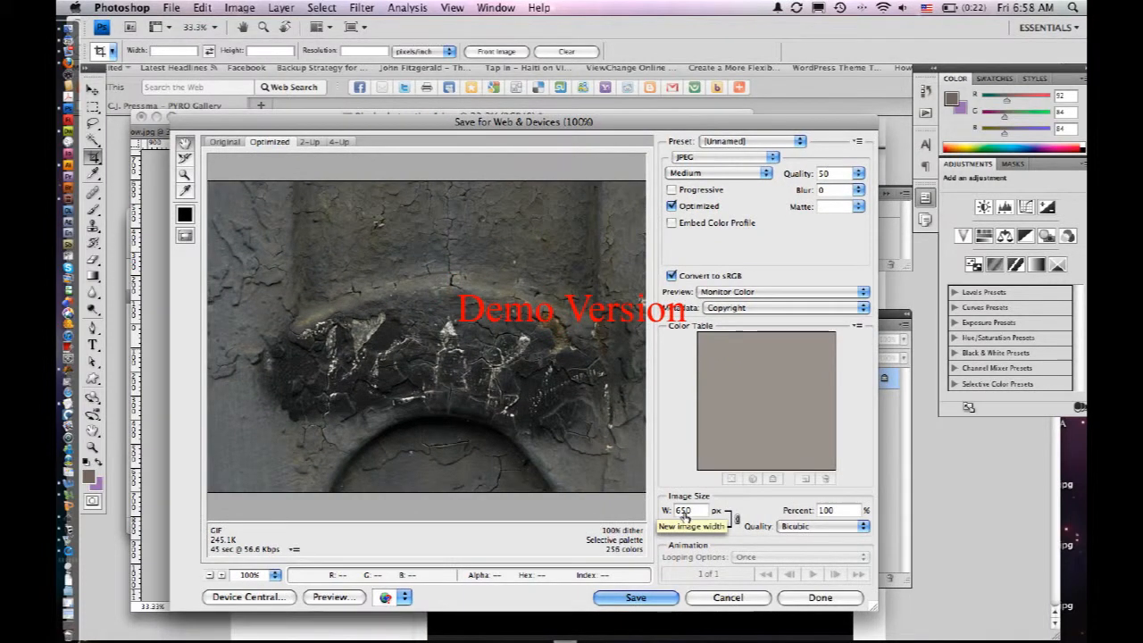
left_click(637, 597)
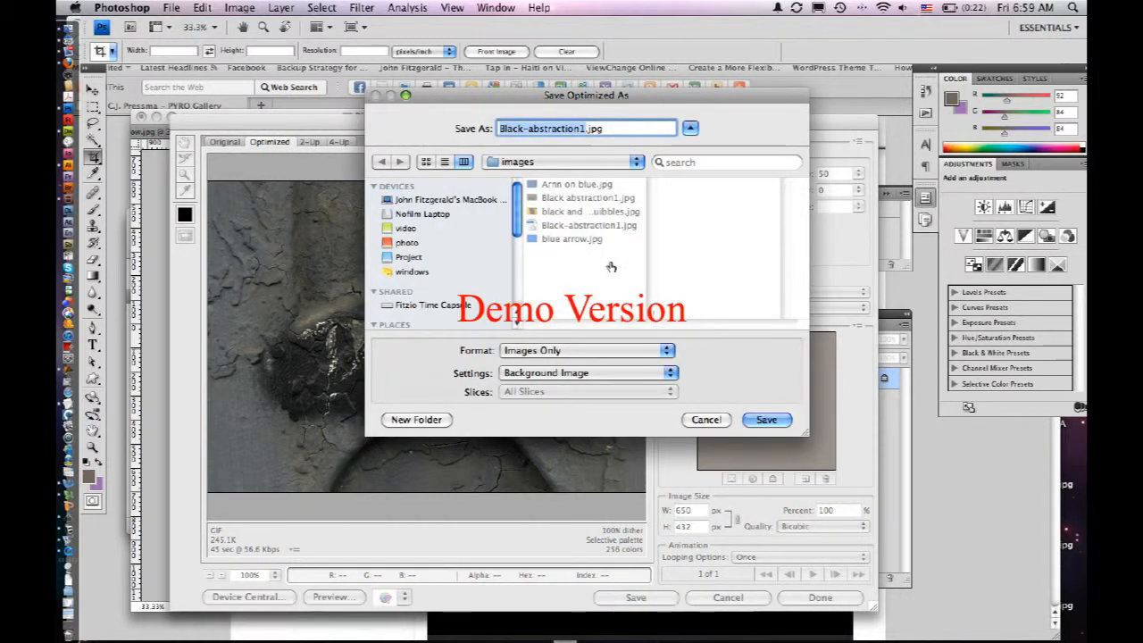
left_click(422, 417)
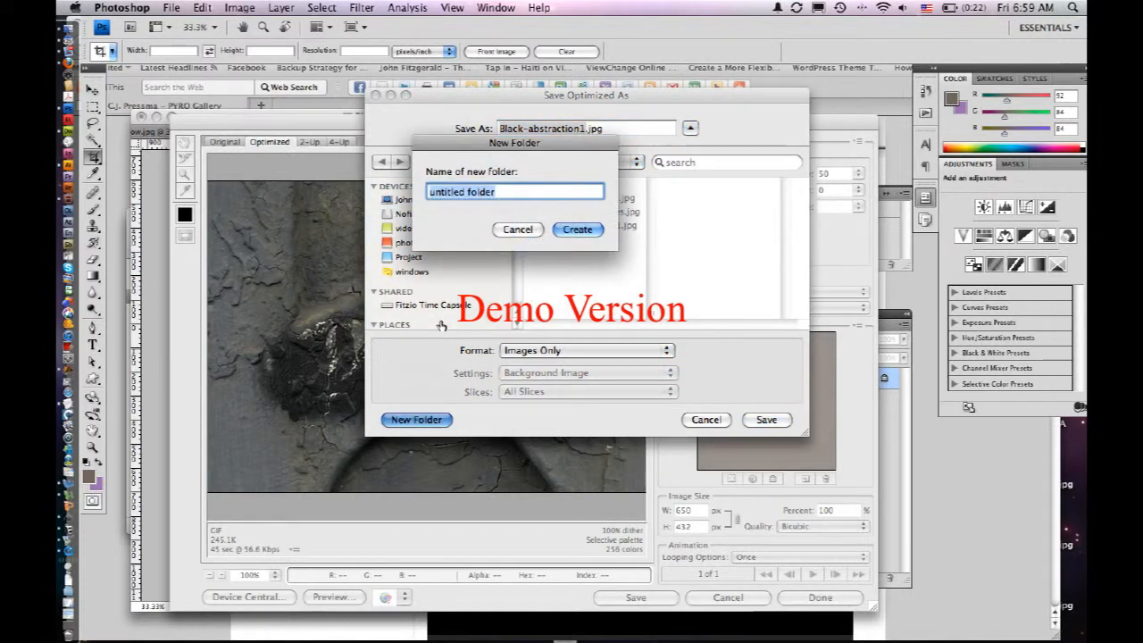
type("we")
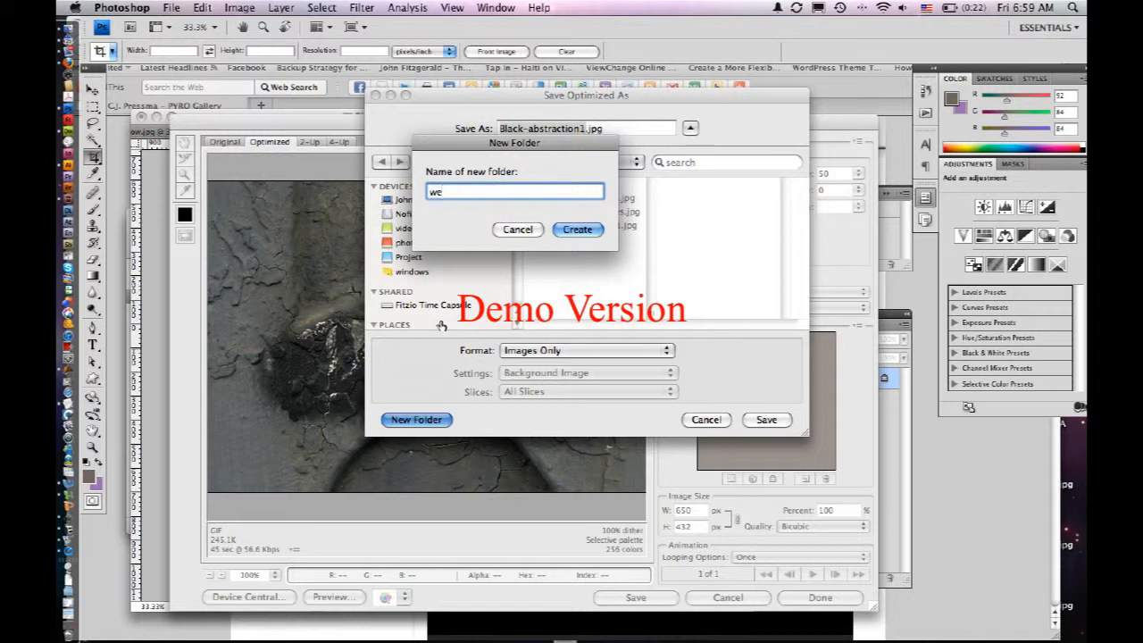
type("bImages")
left_click(577, 230)
left_click(753, 418)
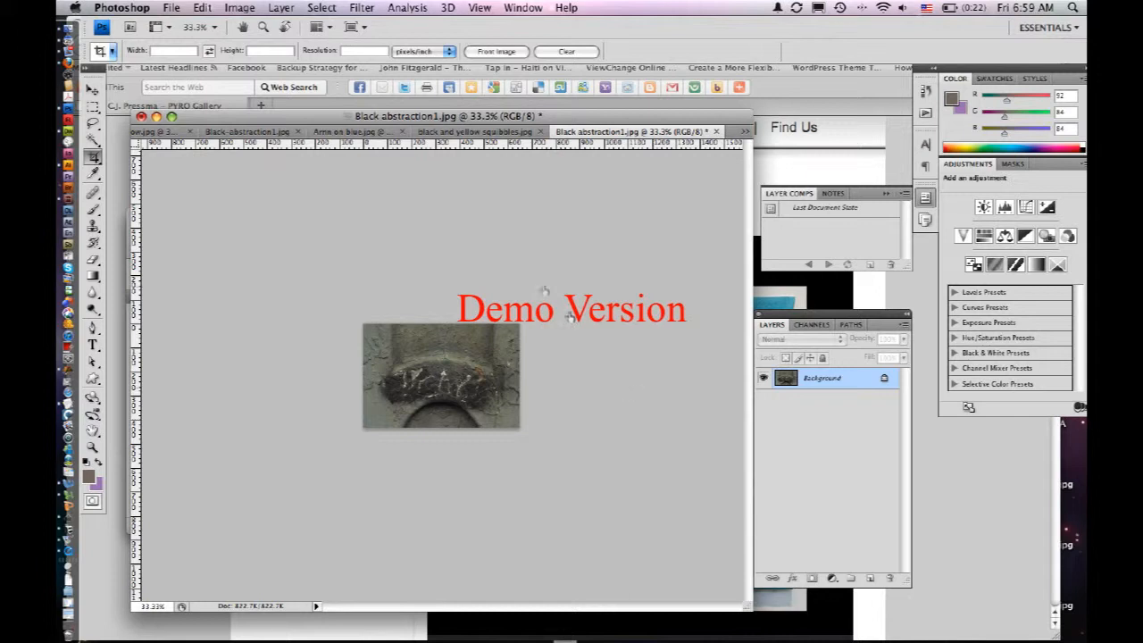
Resize black and yellow squibbles.jpg to a width of 650 pixels with proportions constrained
left_click(468, 132)
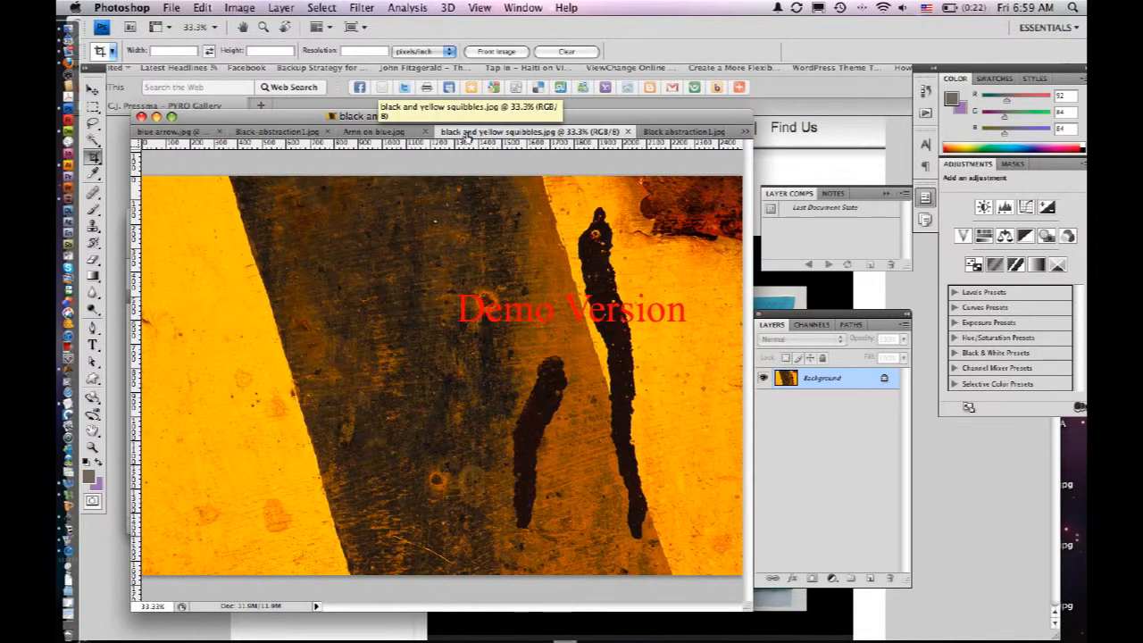
left_click(238, 7)
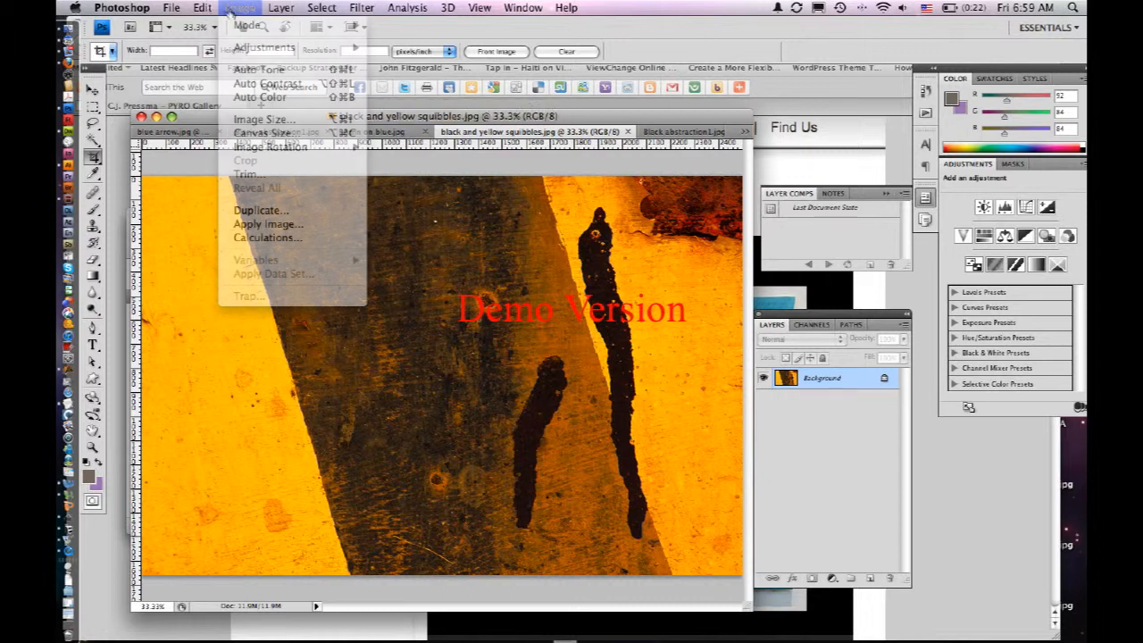
left_click(260, 121)
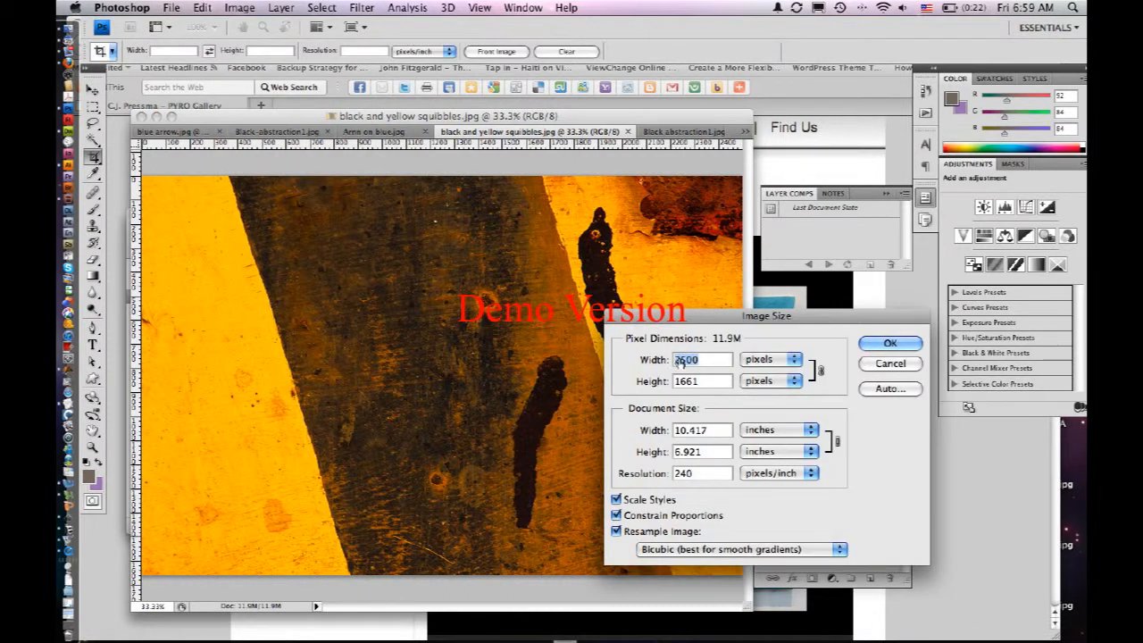
type("800")
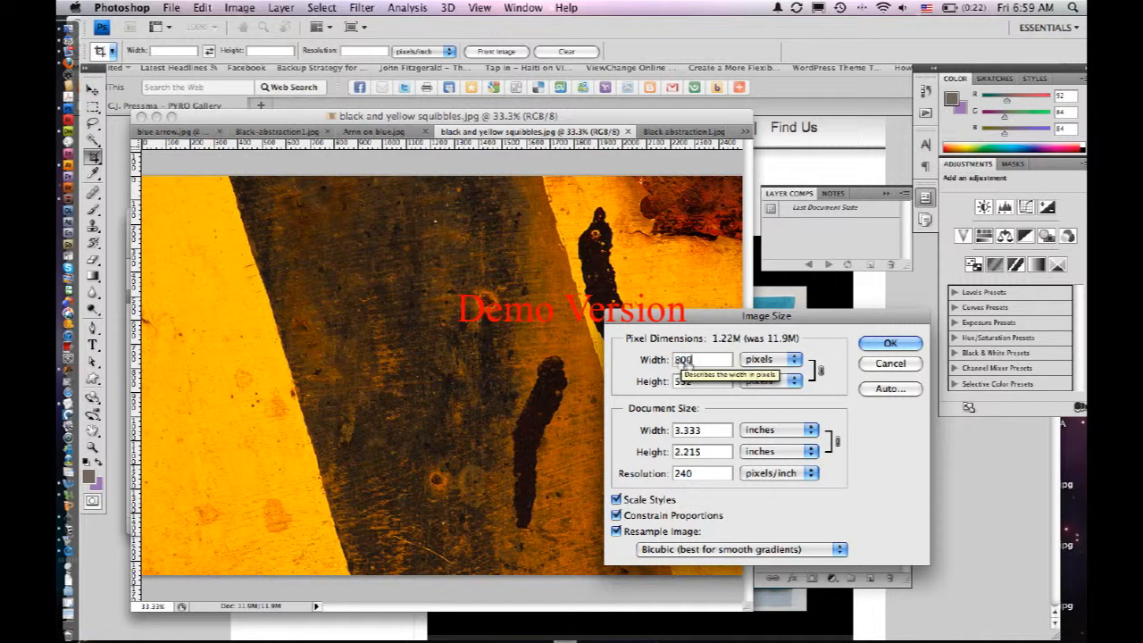
key("BackSpace")
key("BackSpace")
key("BackSpace")
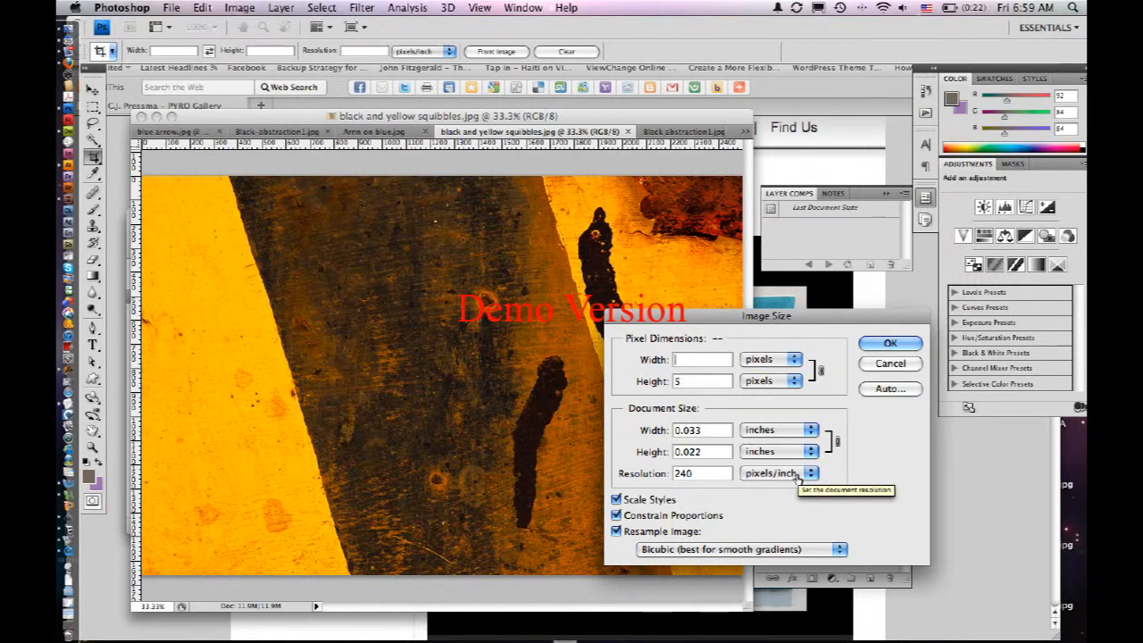
type("650")
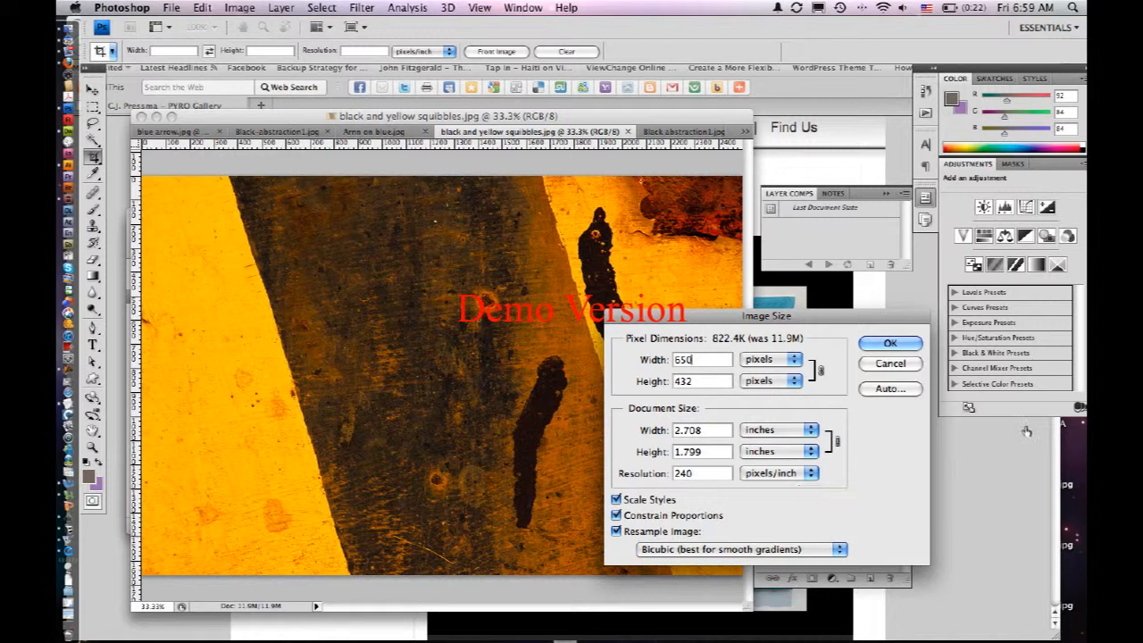
left_click(884, 344)
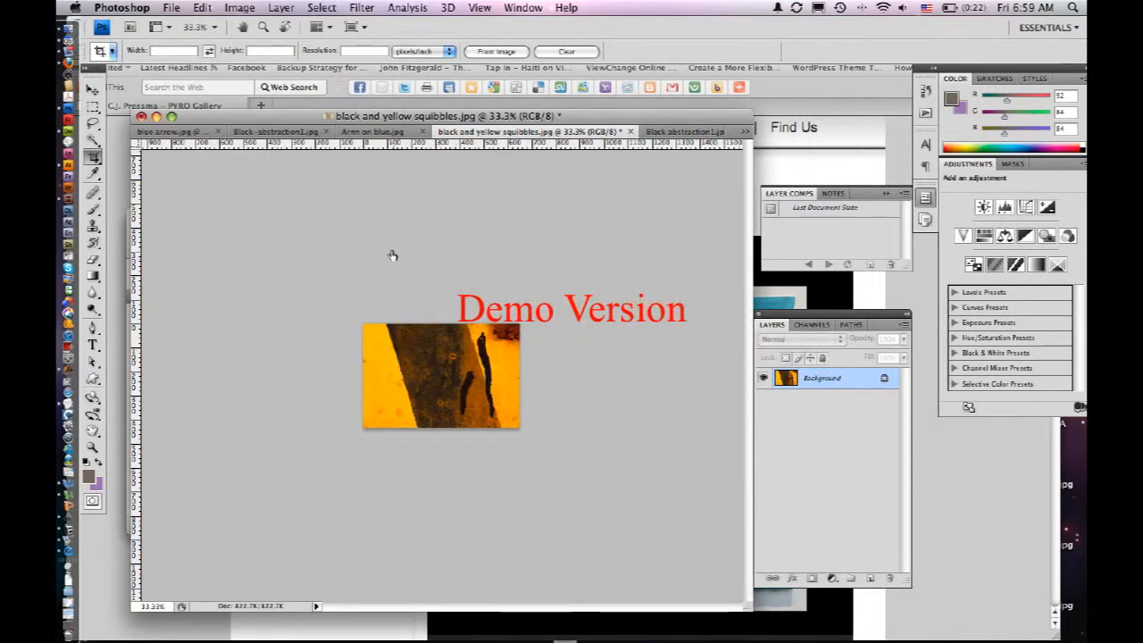
Save the resized black and yellow squibbles picture for the web as a JPEG in the webImages folder
key("super+alt+shift+s")
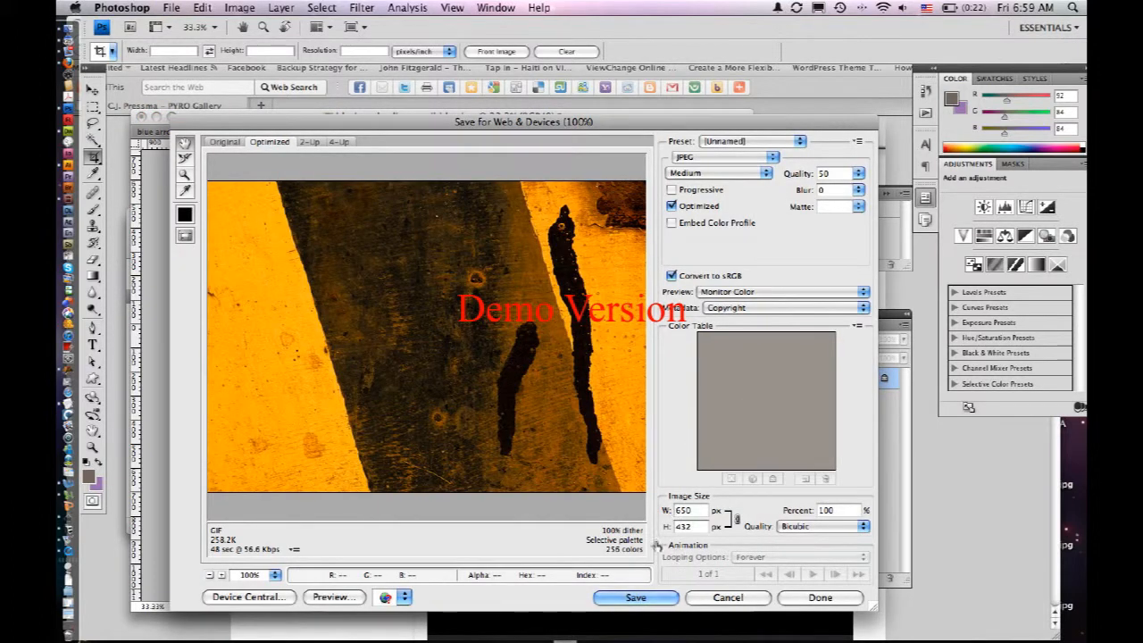
left_click(638, 599)
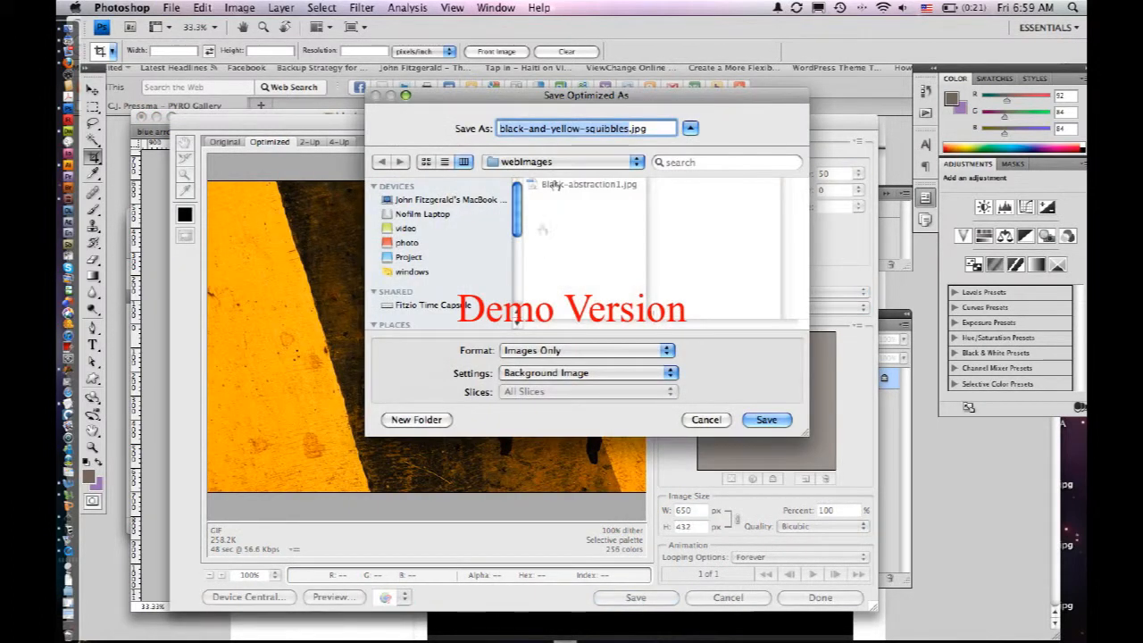
left_click_drag(530, 103, 528, 165)
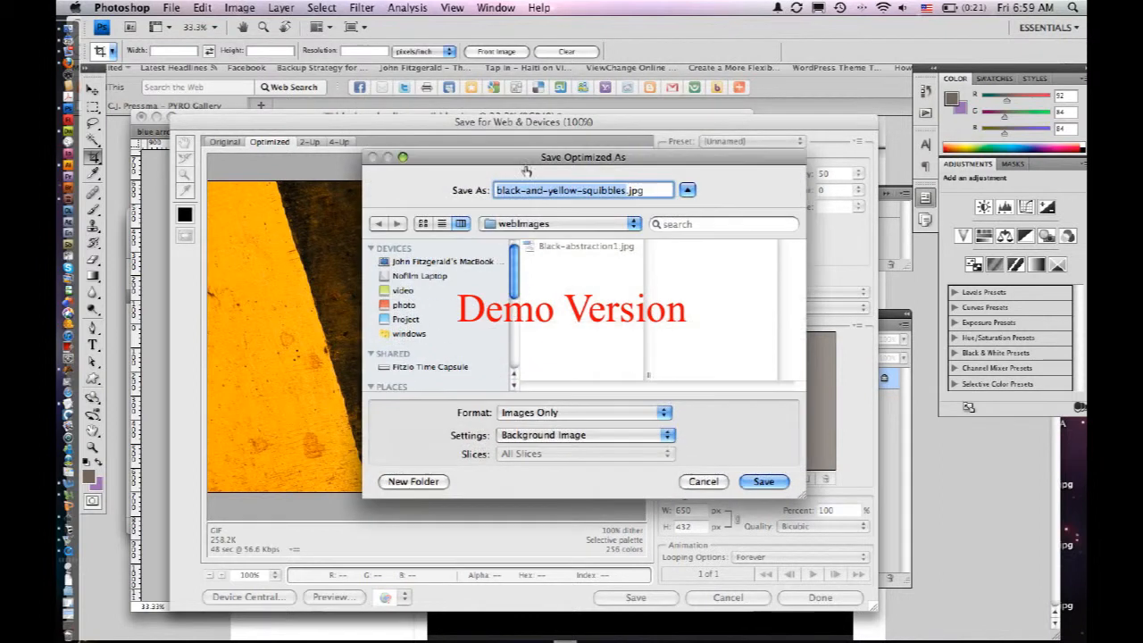
left_click(748, 482)
Resize Arnn on blue.jpg to a width of 650 pixels with proportions constrained
left_click(369, 132)
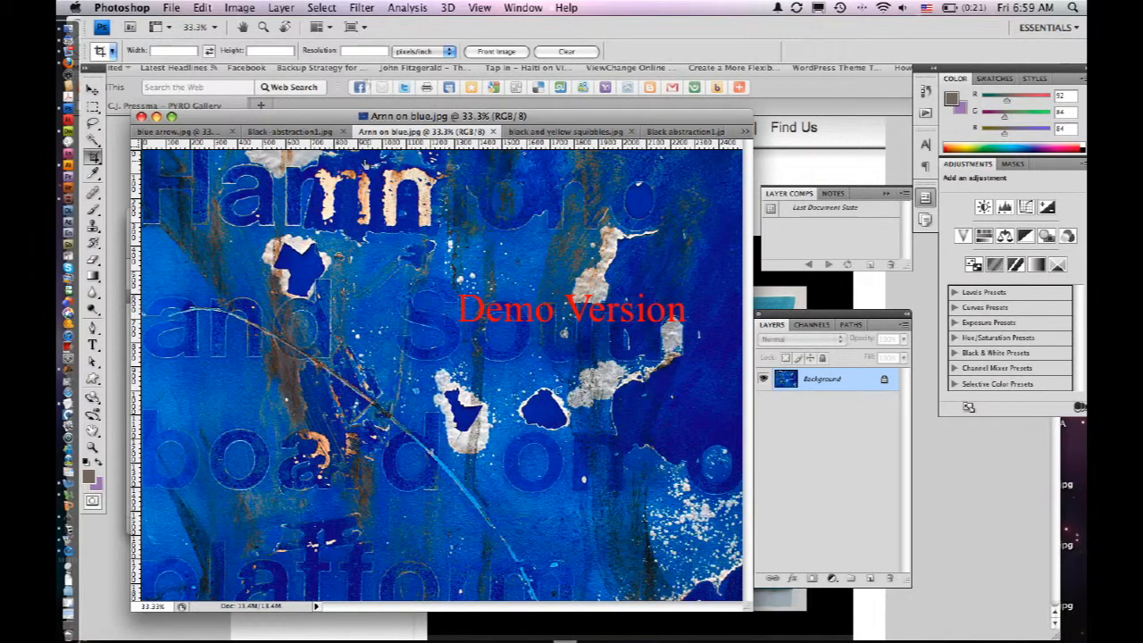
left_click(239, 7)
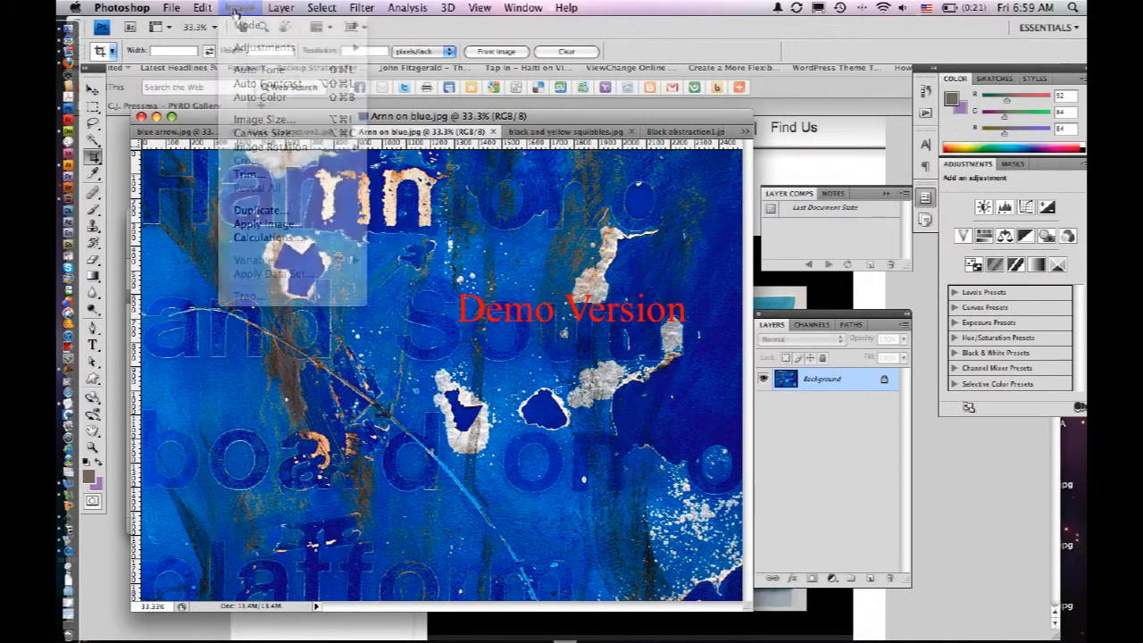
left_click(260, 119)
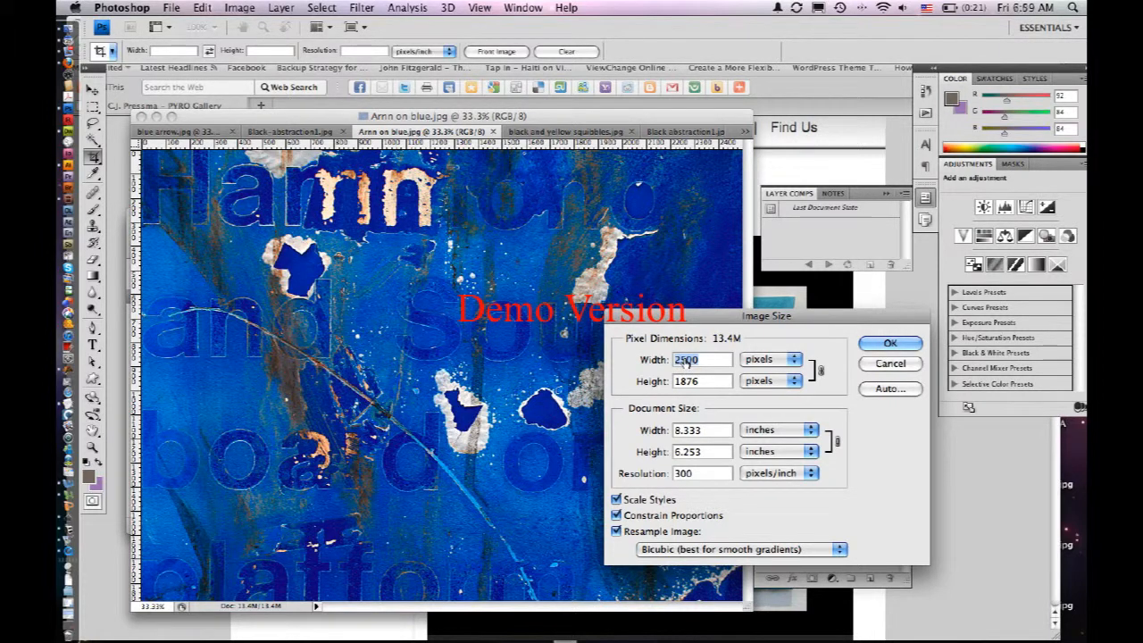
type("65")
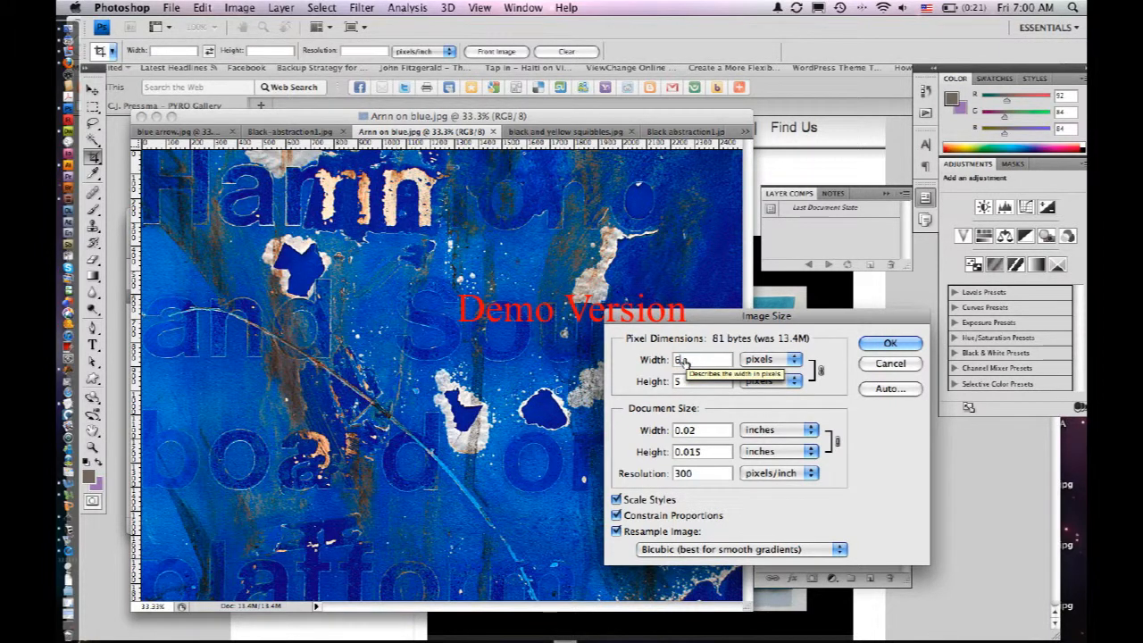
type("0")
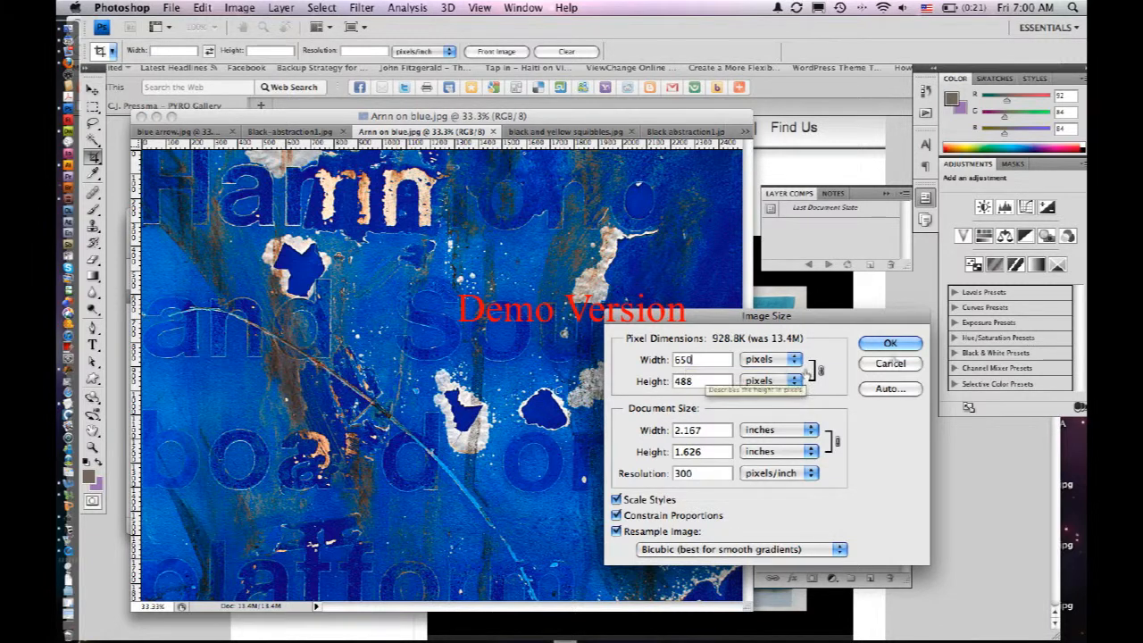
left_click(890, 343)
Save the resized Arnn on blue picture for the web as a JPEG in the webImages folder
key("super+alt+shift+s")
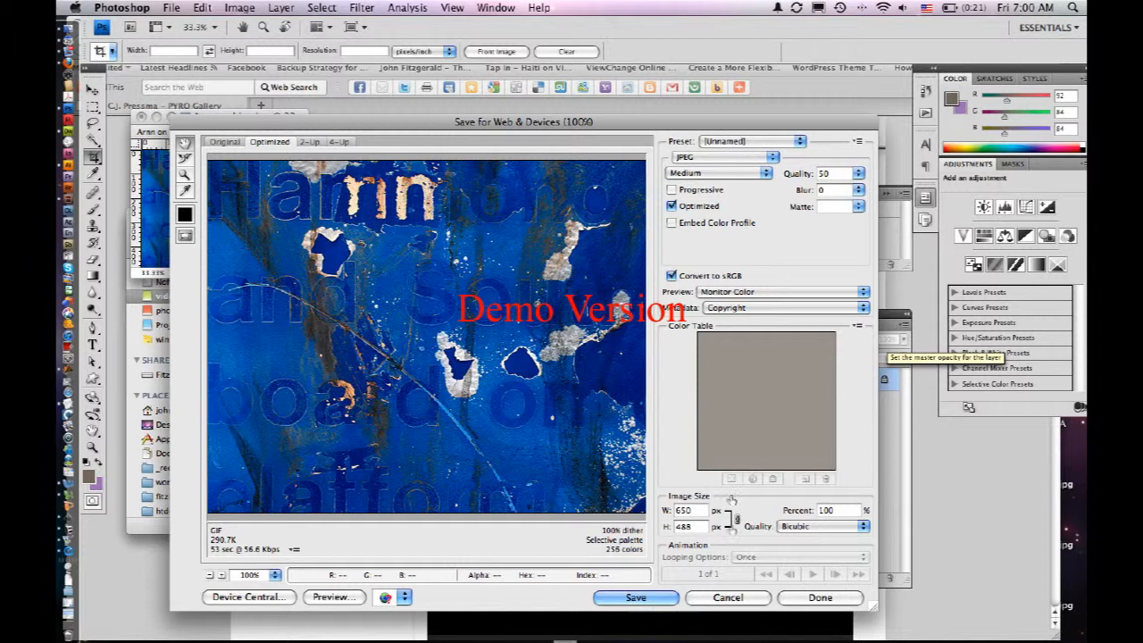
left_click(630, 597)
left_click(760, 418)
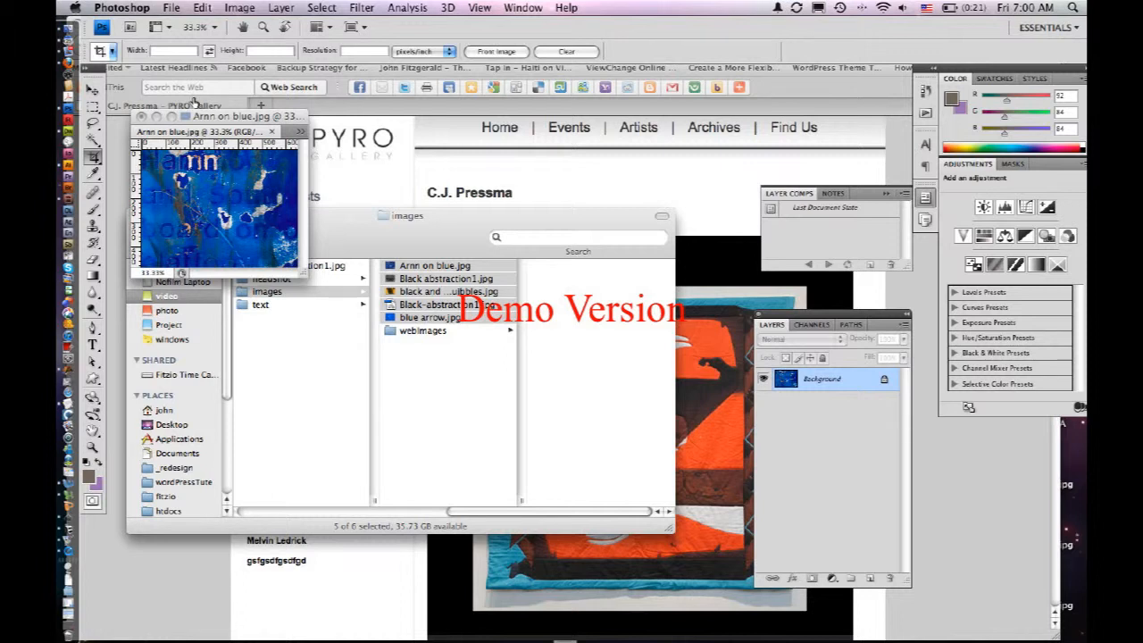
Close all the open pictures in Photoshop without saving changes to the originals
key("super+w")
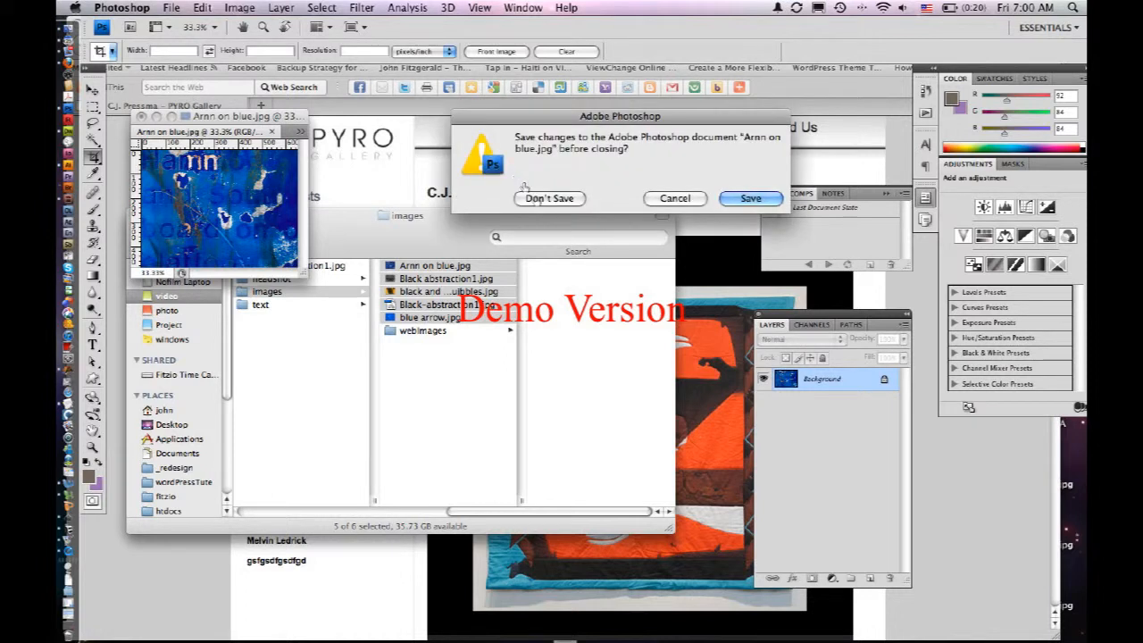
left_click(539, 197)
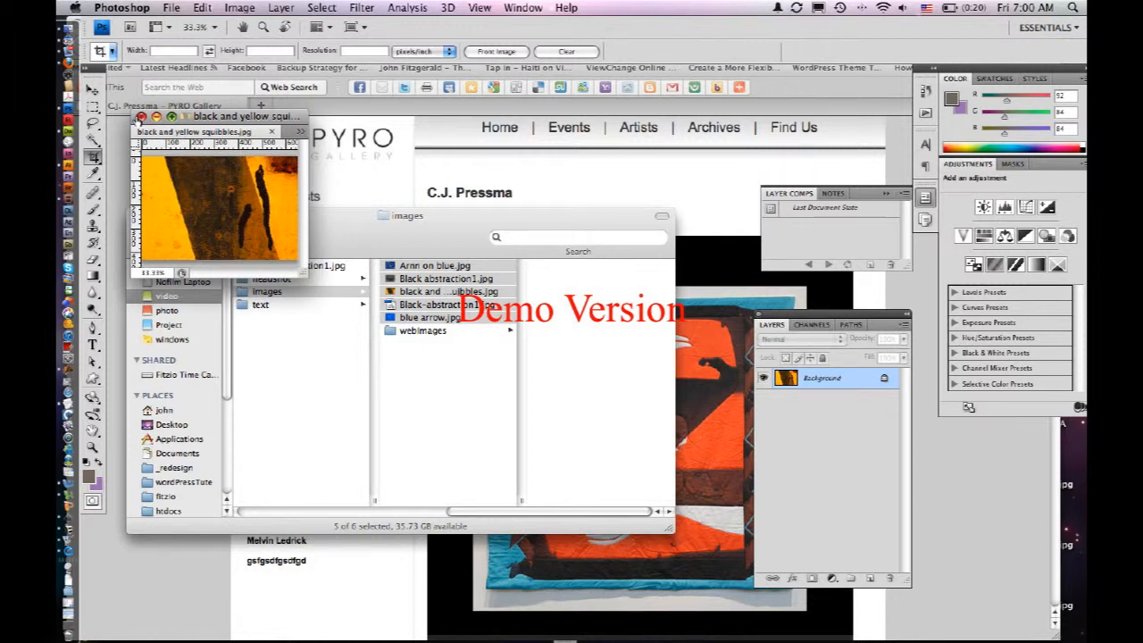
left_click(140, 117)
left_click(544, 199)
left_click(541, 199)
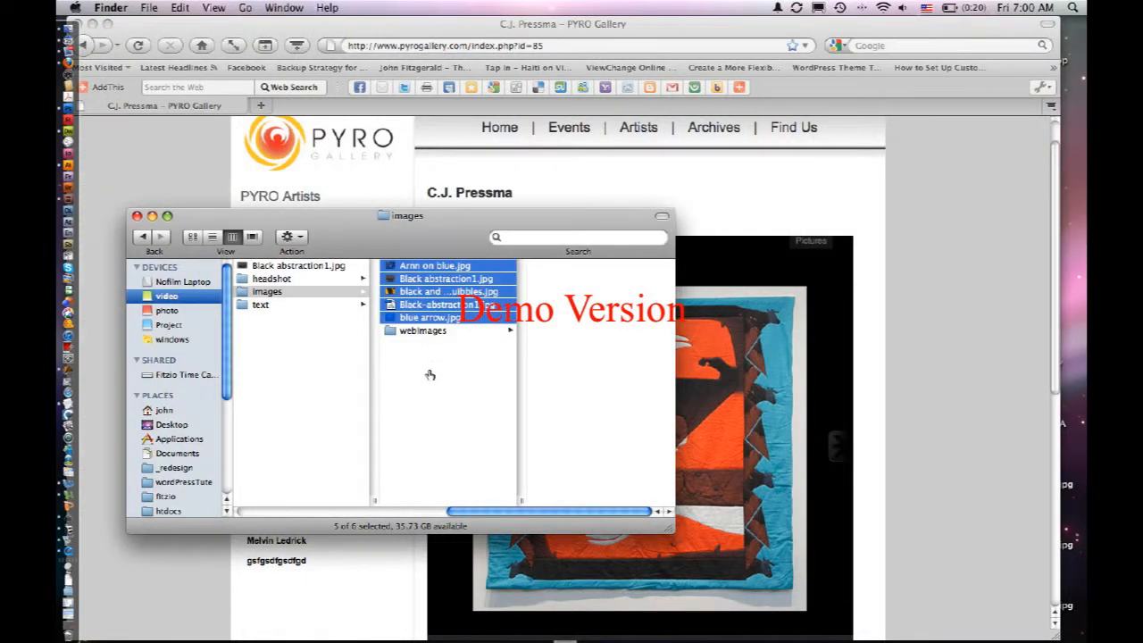
In Finder, open the webImages folder and rename Arnn-on-blue.jpg as 001.jpg
left_click(424, 332)
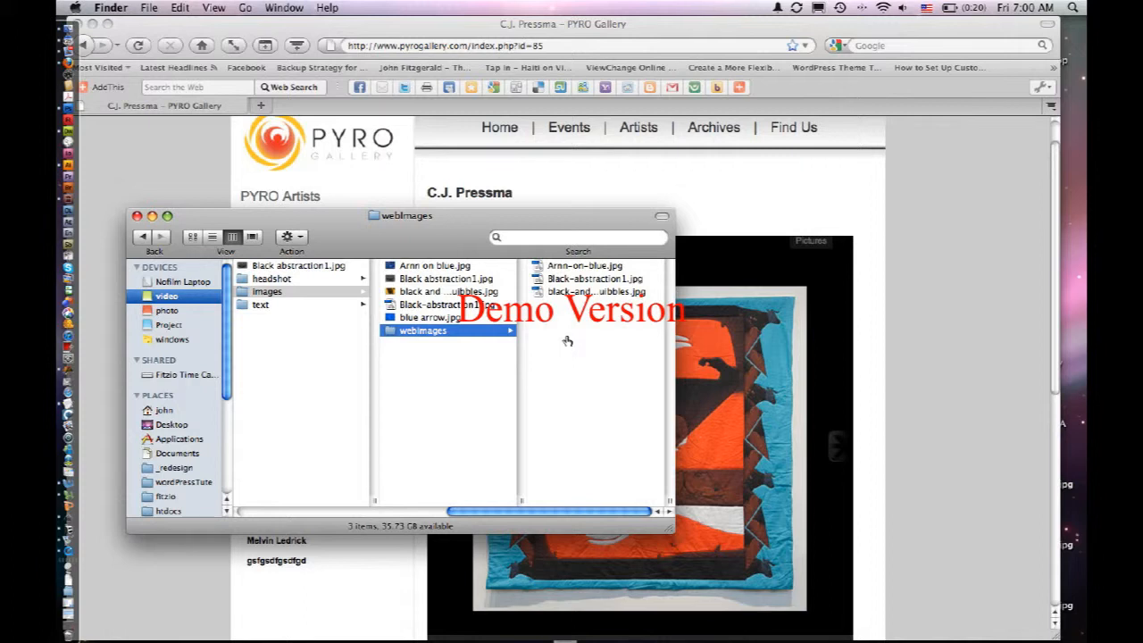
left_click_drag(411, 252, 432, 263)
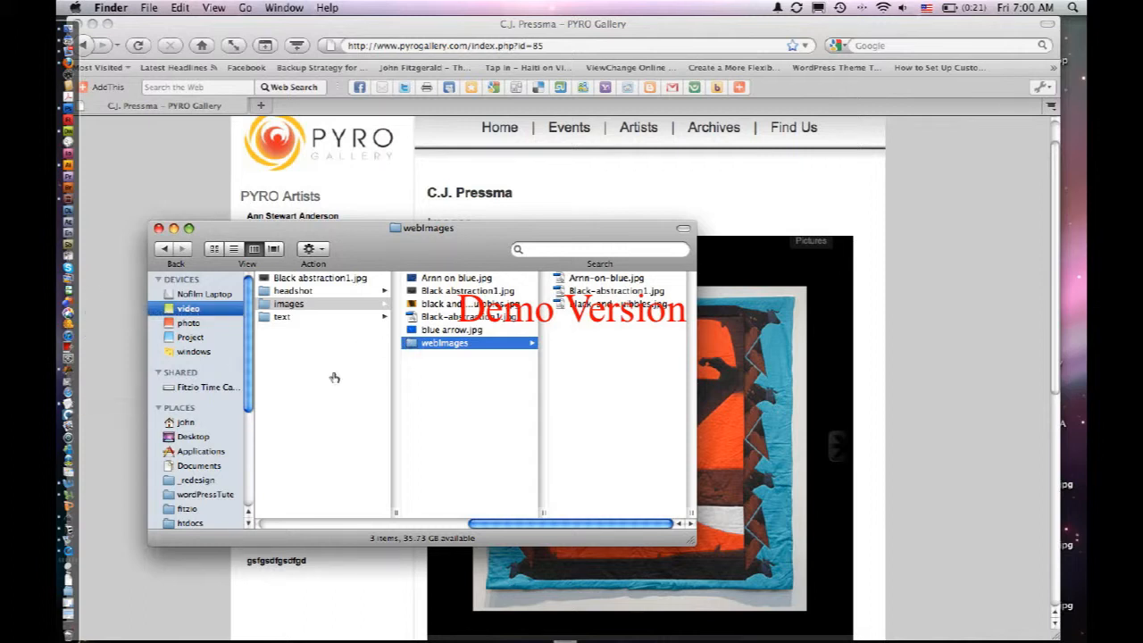
left_click(587, 284)
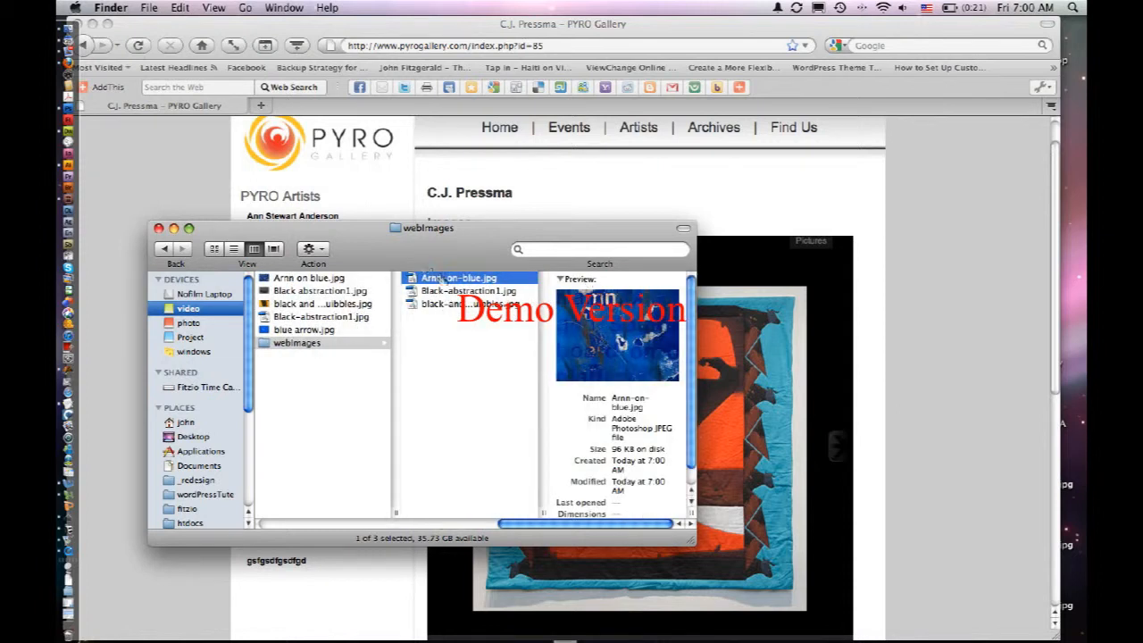
left_click(444, 281)
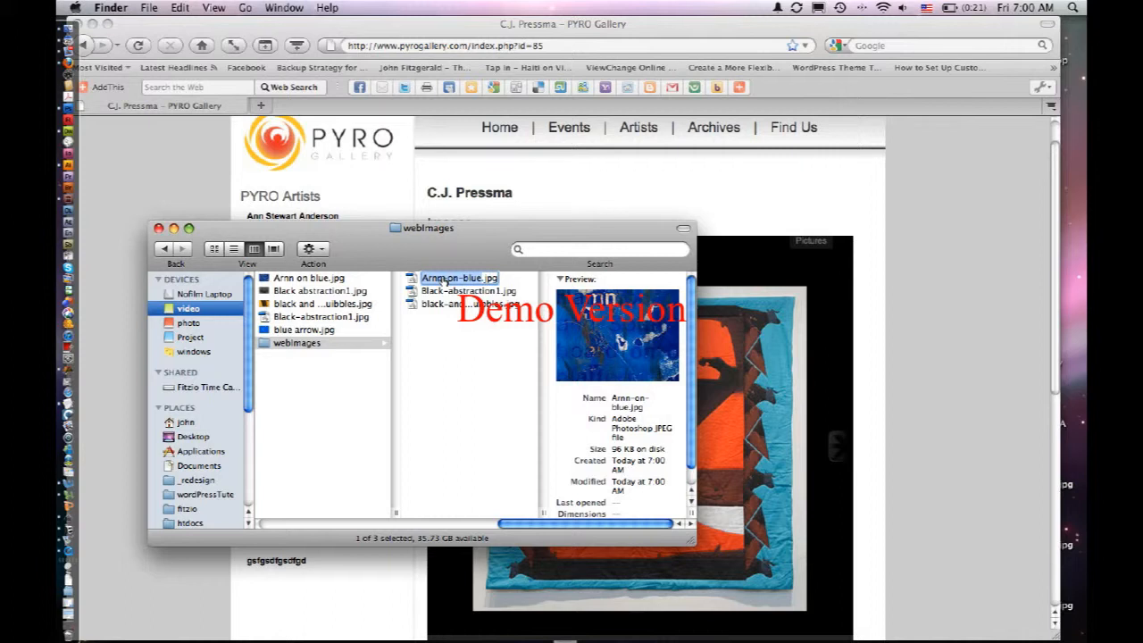
type("001")
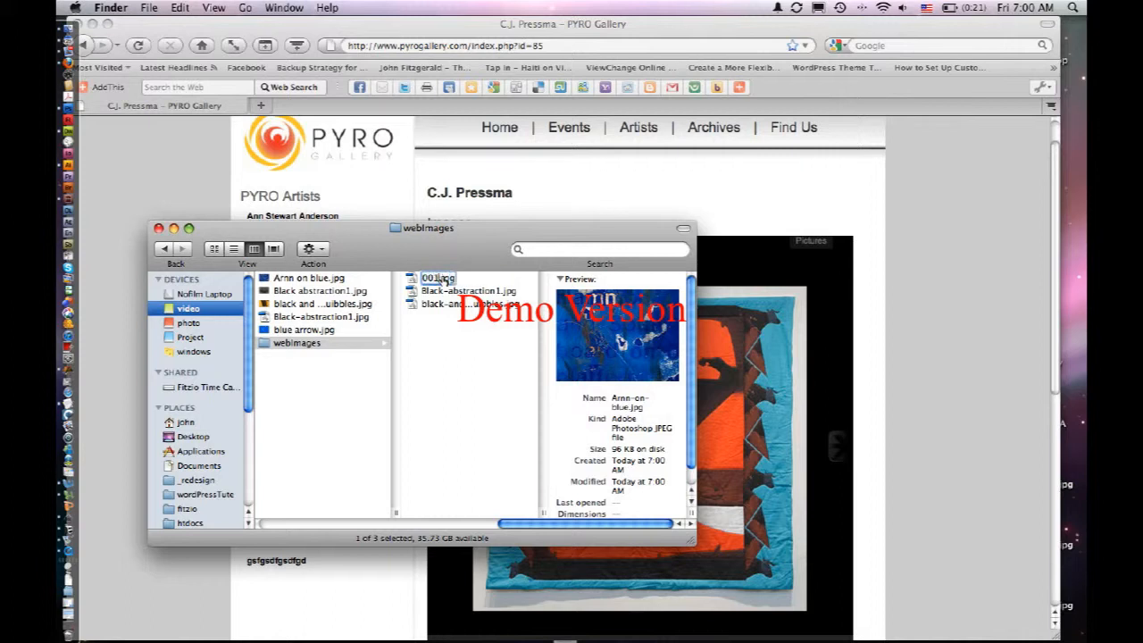
key("Return")
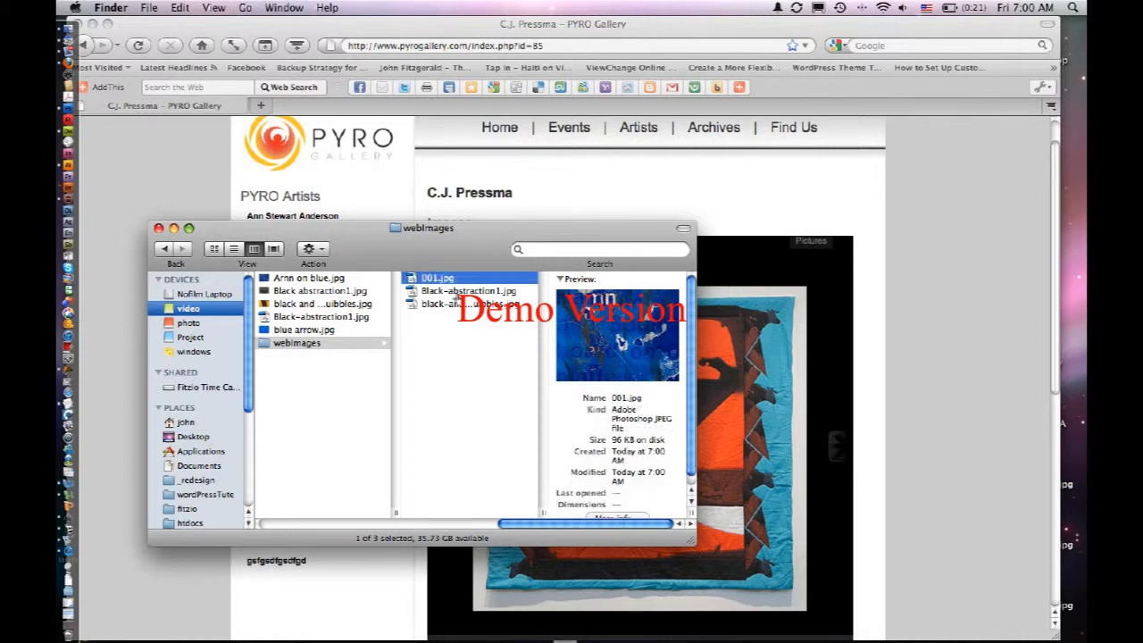
Preview the two other web pictures, Black-abstraction1.jpg and black-and-yellow-squibbles.jpg, in the webImages folder
left_click(457, 293)
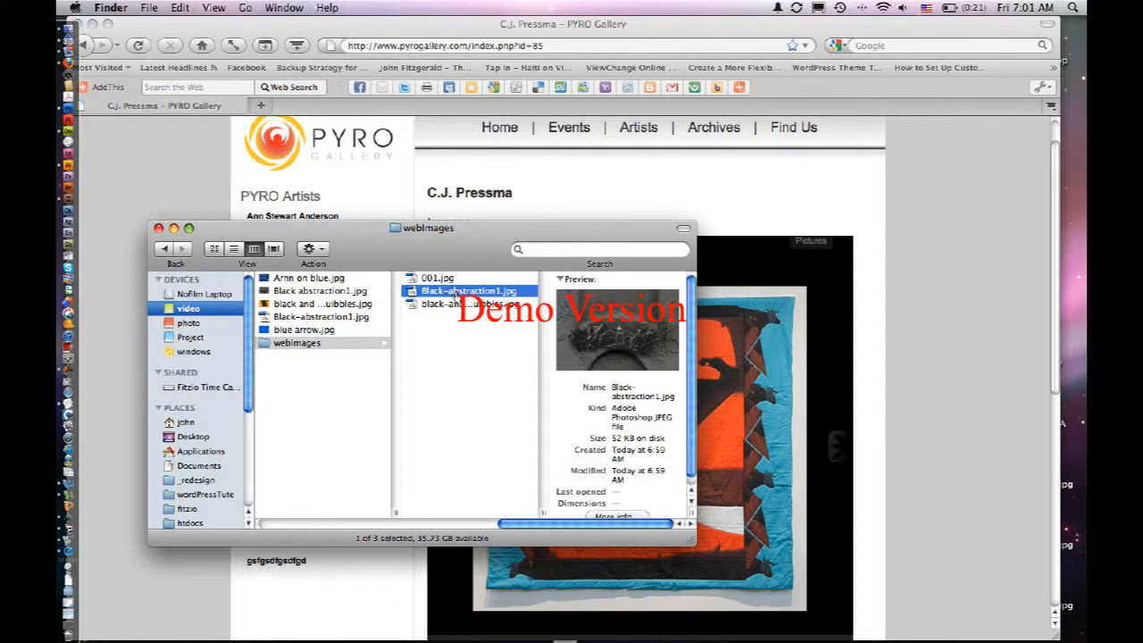
left_click(456, 304)
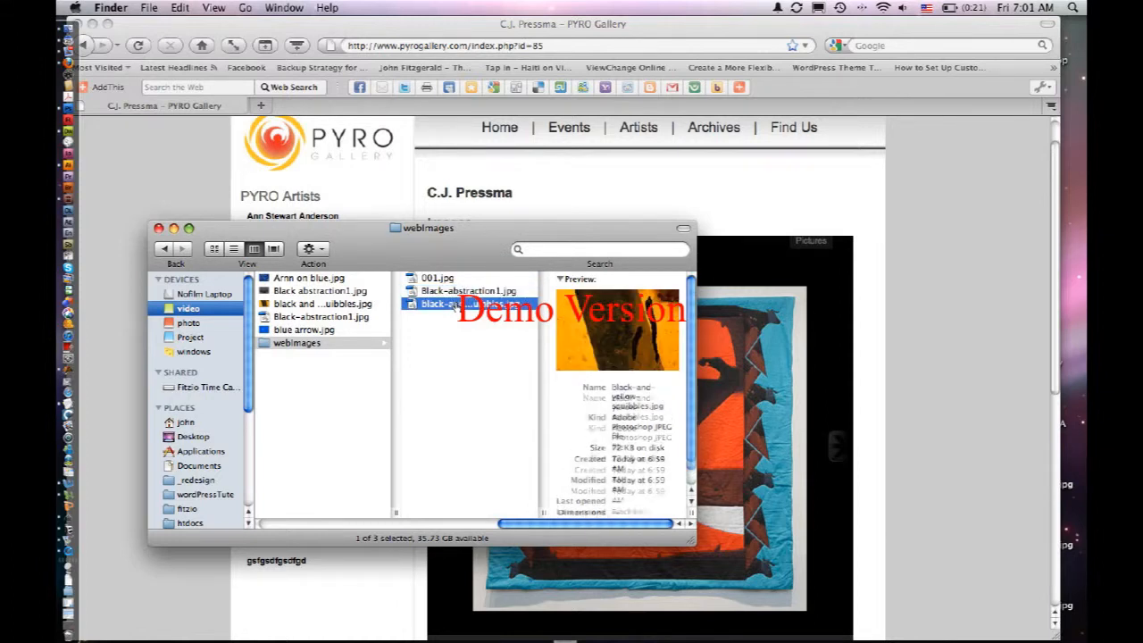
Rename black-and-yellow-squibbles.jpg in the webImages folder as 002.jpg
key("Return")
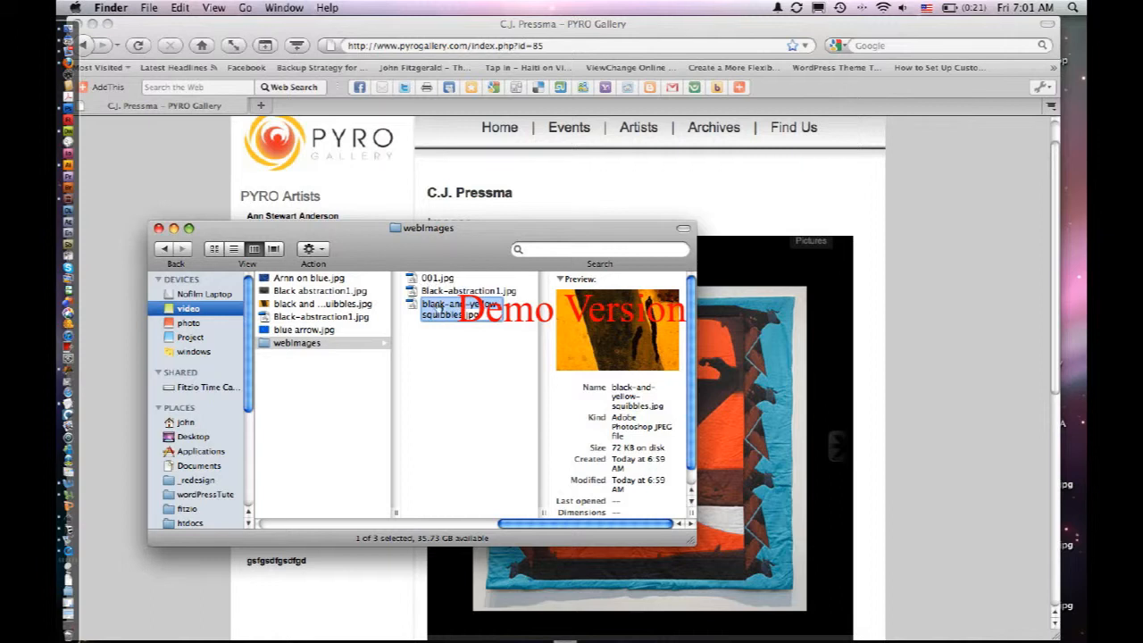
type("002")
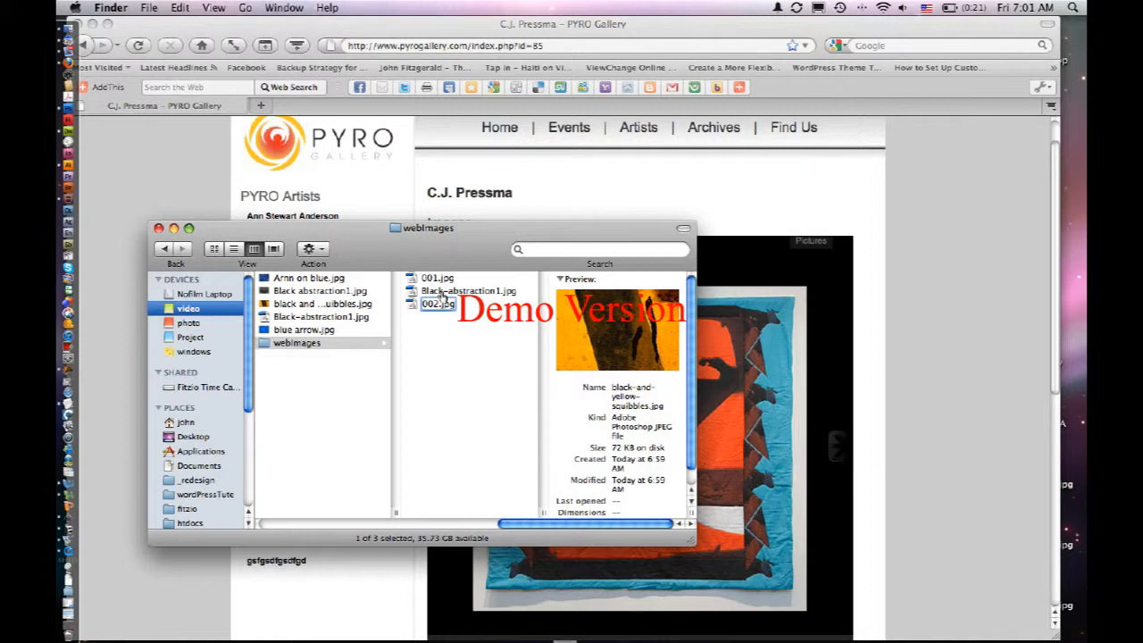
left_click(441, 295)
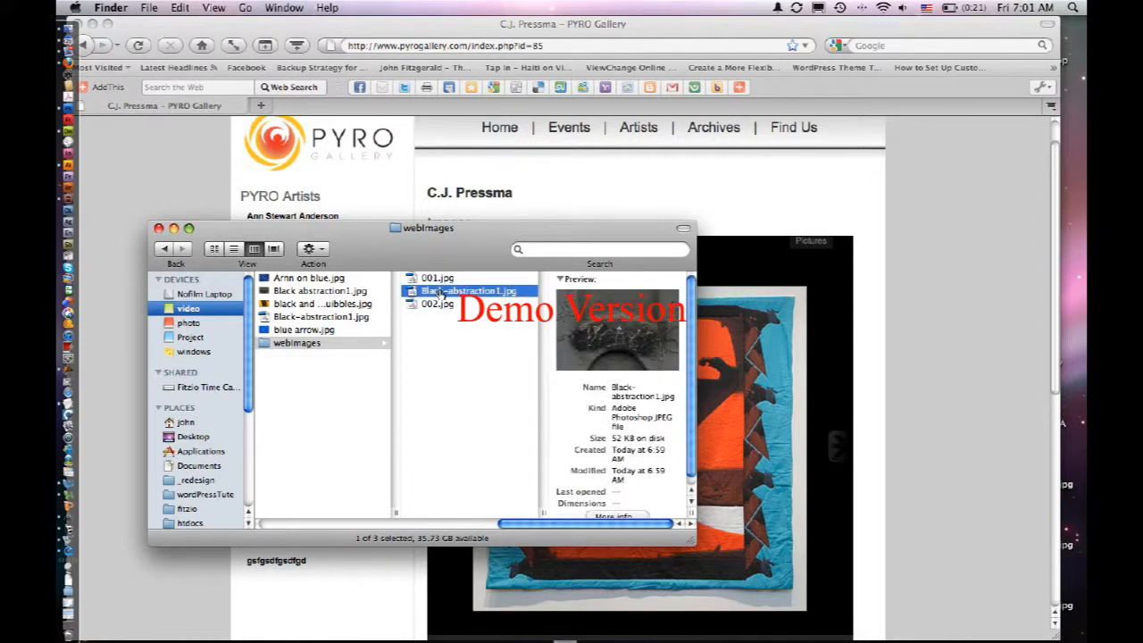
Rename Black-abstraction1.jpg in the webImages folder as 003.jpg and shift the folder window slightly
left_click(441, 296)
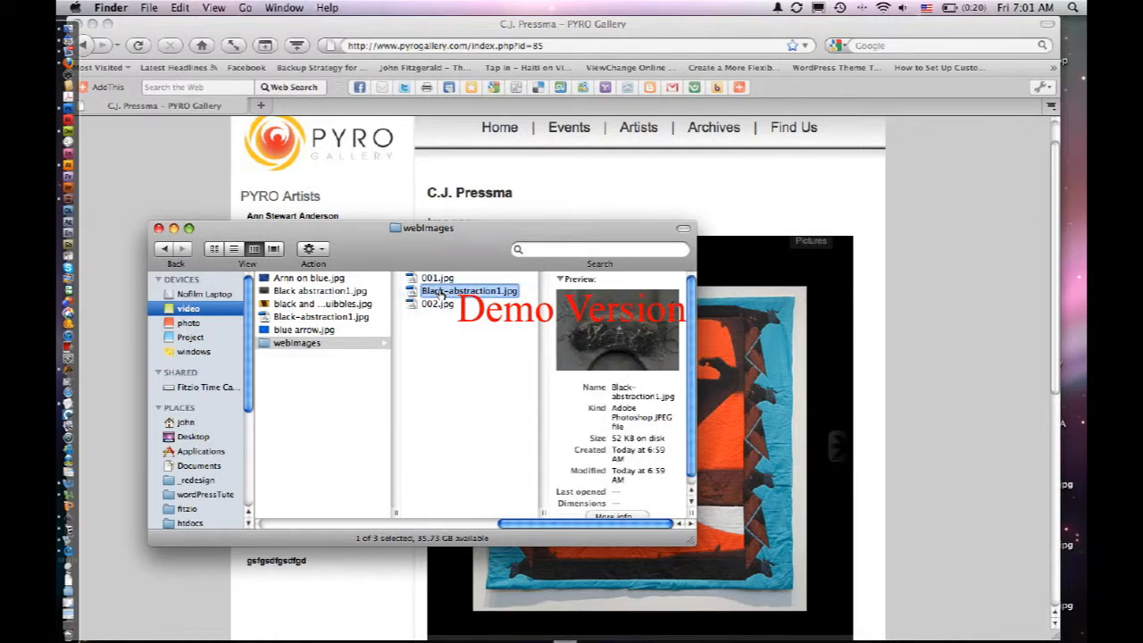
left_click_drag(502, 292, 406, 293)
type("003")
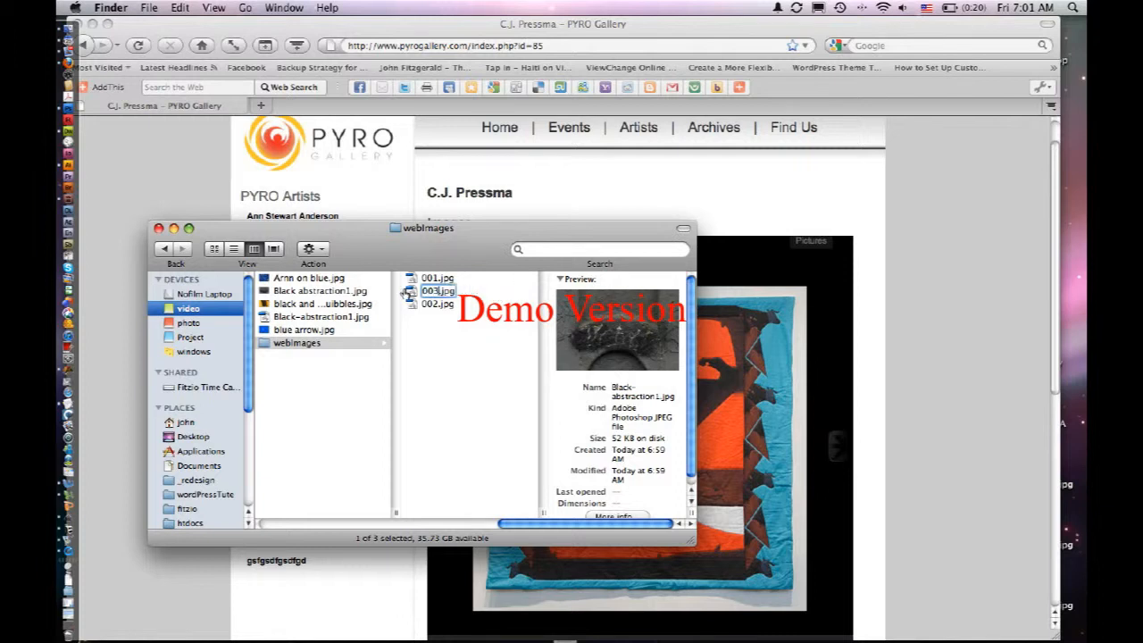
left_click(439, 355)
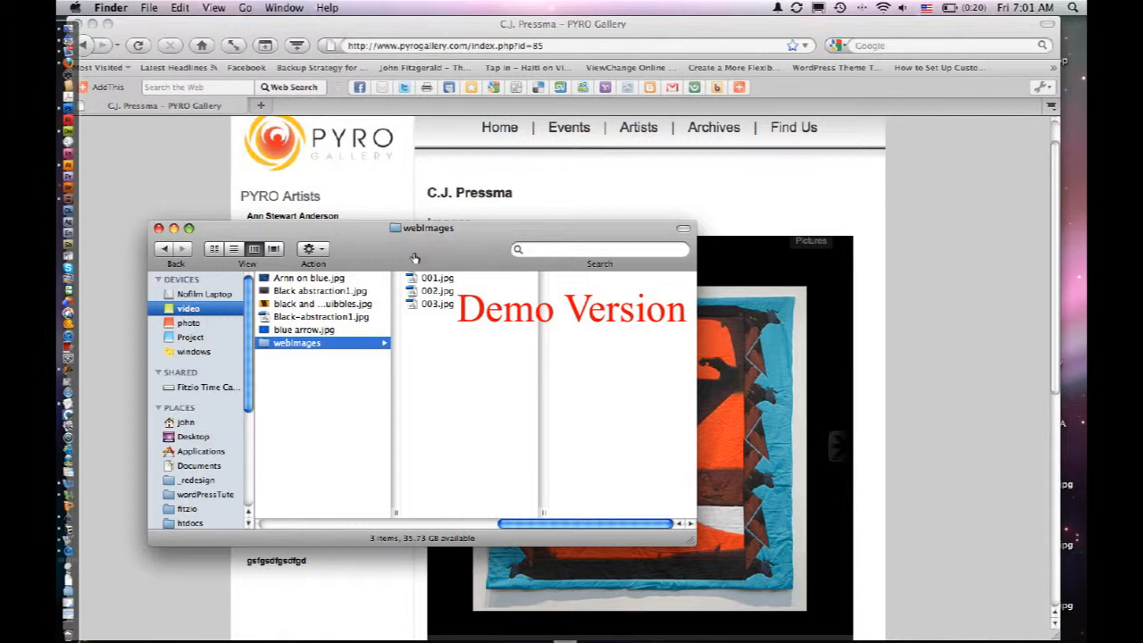
mouse_move(414, 258)
left_mouse_down()
mouse_move(441, 248)
mouse_move(425, 277)
left_mouse_up()
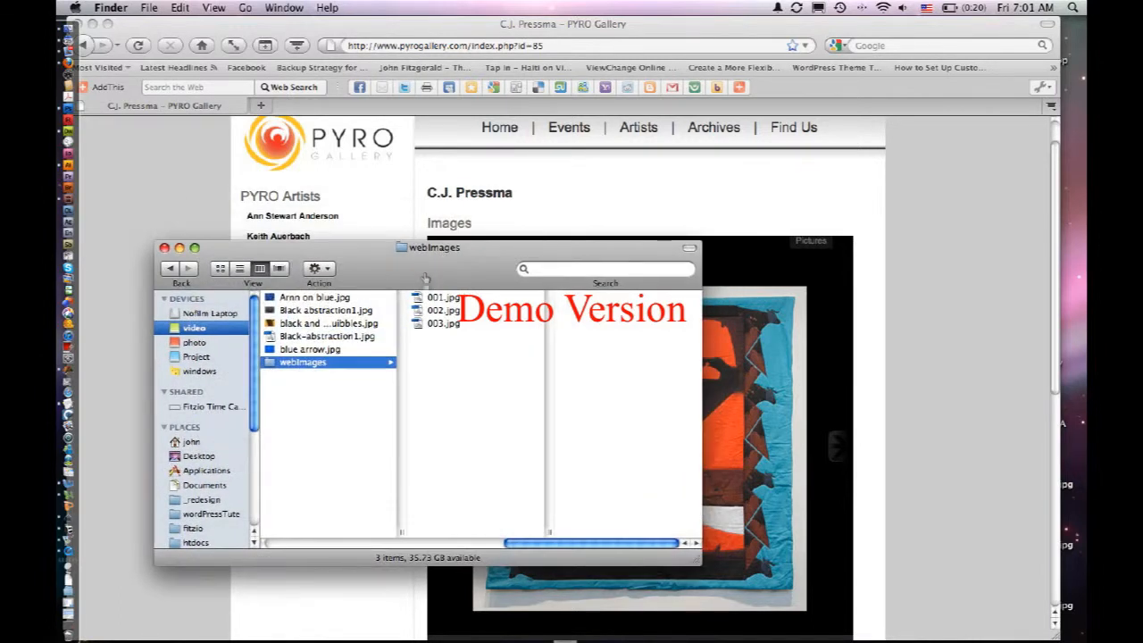